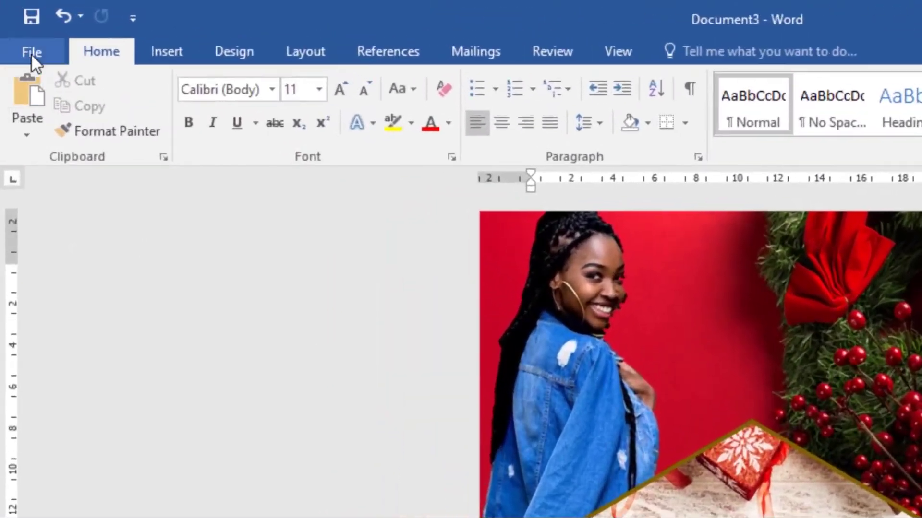
# - Create a new blank document
pyautogui.click(31, 53)
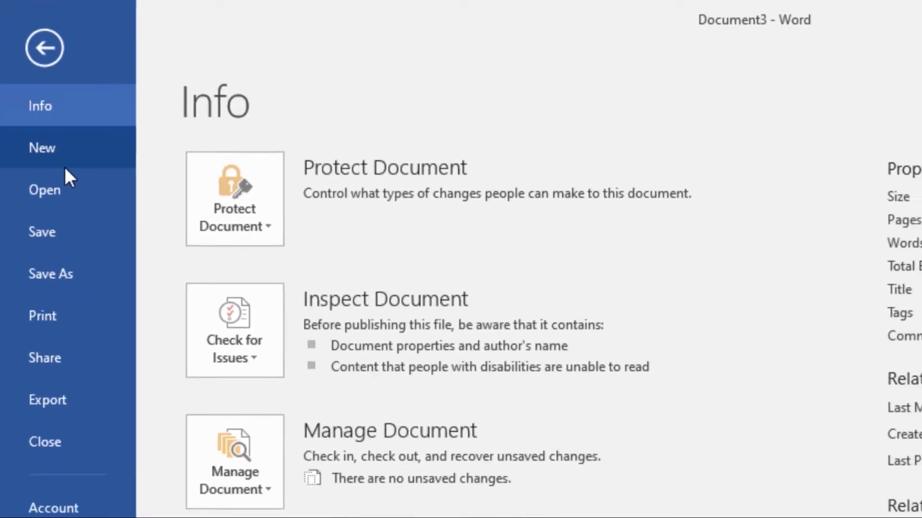
pyautogui.click(54, 137)
pyautogui.click(216, 332)
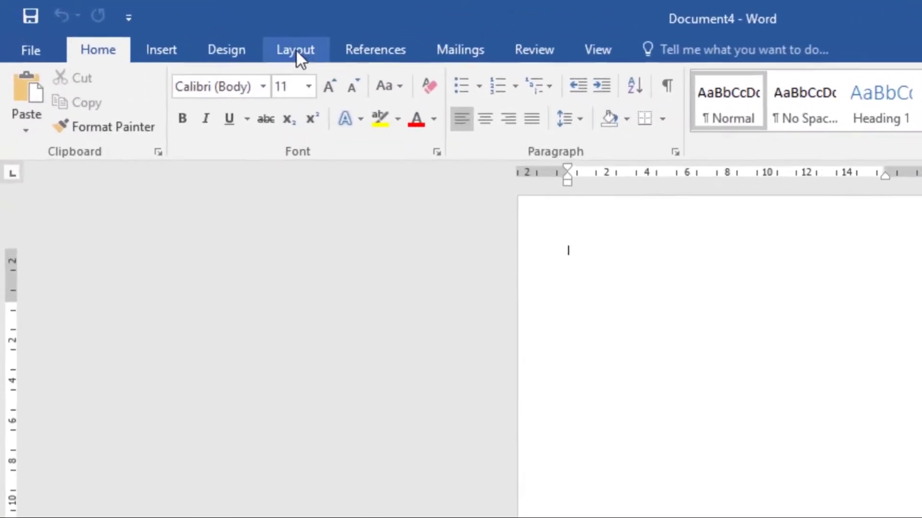
# - Set a custom paper size of 26.4 cm wide by 26.4 cm high for the whole document
pyautogui.click(188, 32)
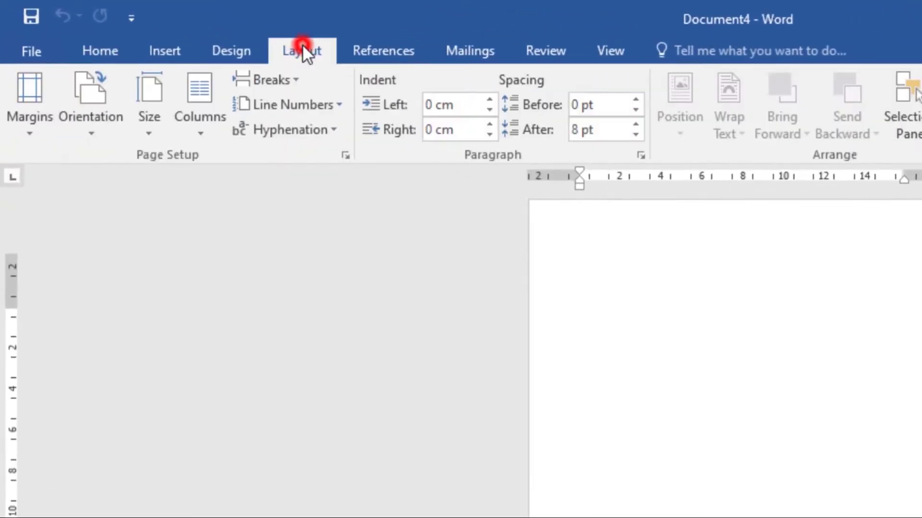
pyautogui.click(152, 122)
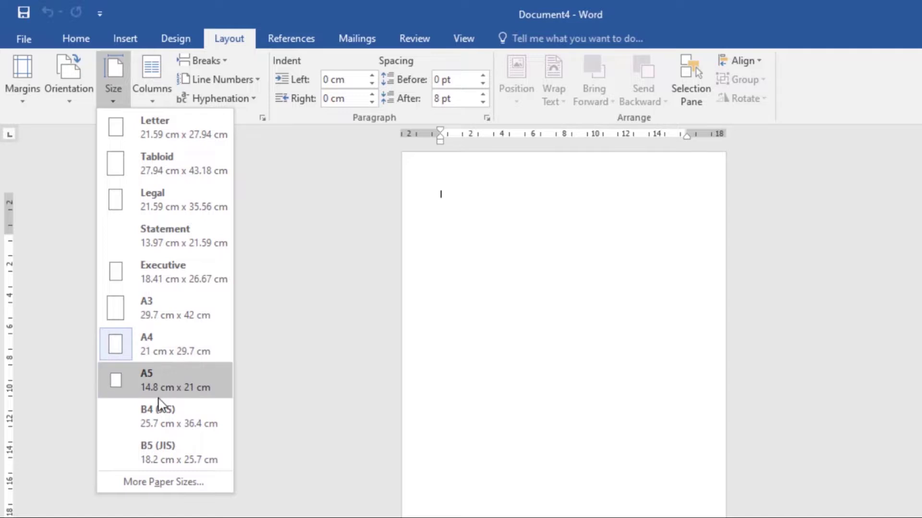
pyautogui.click(168, 483)
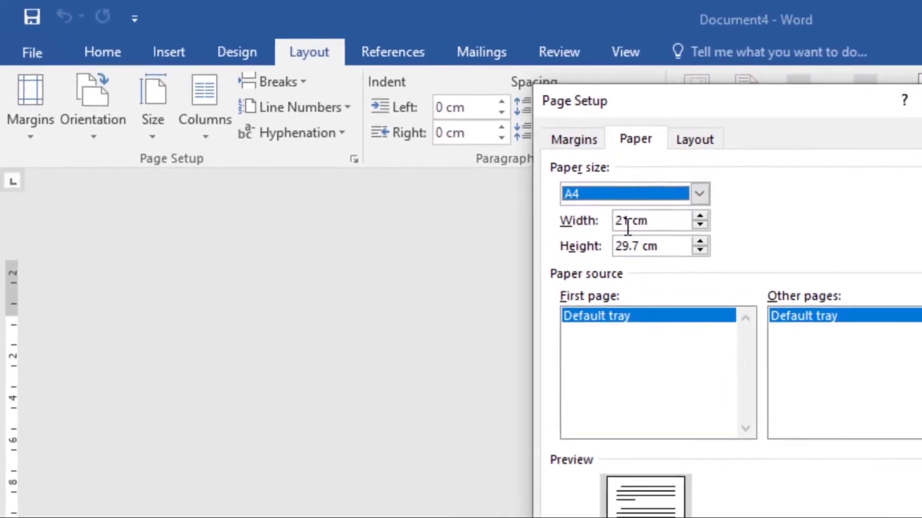
pyautogui.click(465, 163)
pyautogui.click(635, 223)
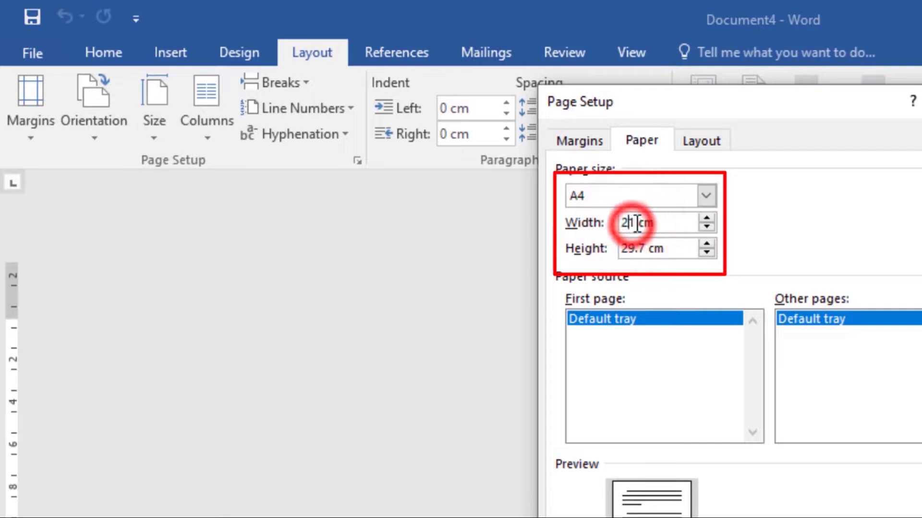
pyautogui.moveTo(636, 223); pyautogui.dragTo(627, 225)
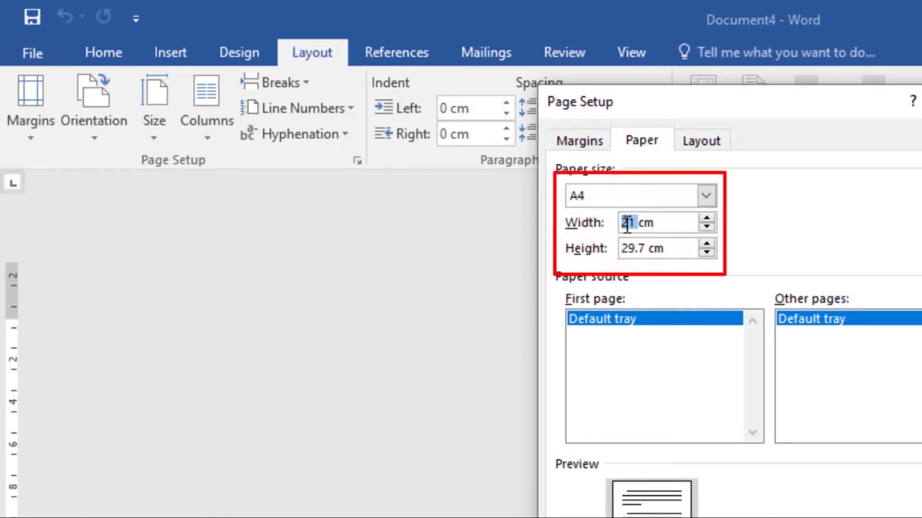
pyautogui.write('26.4')
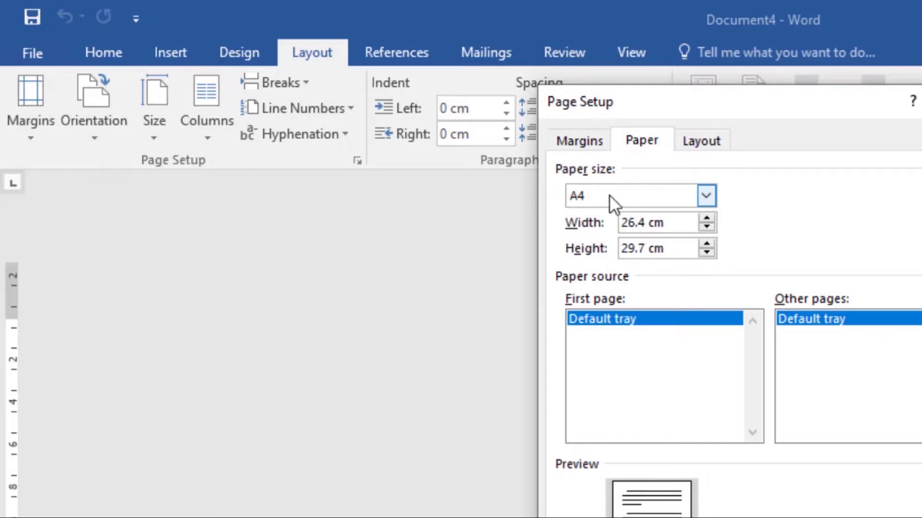
pyautogui.click(648, 249)
pyautogui.moveTo(646, 249); pyautogui.dragTo(628, 257)
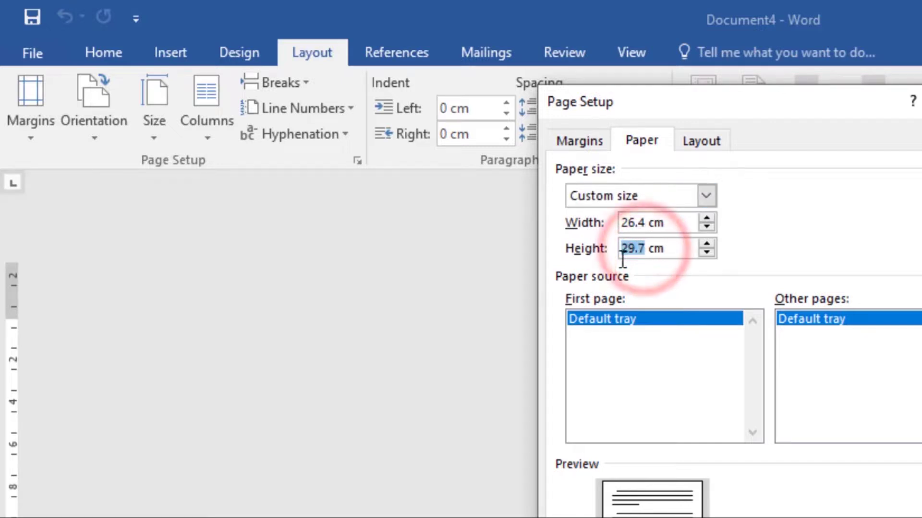
pyautogui.write('2')
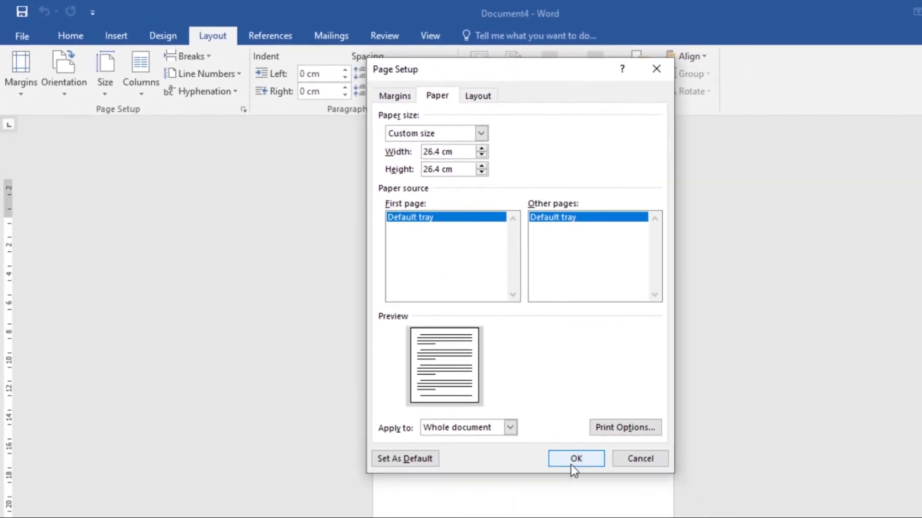
pyautogui.click(843, 517)
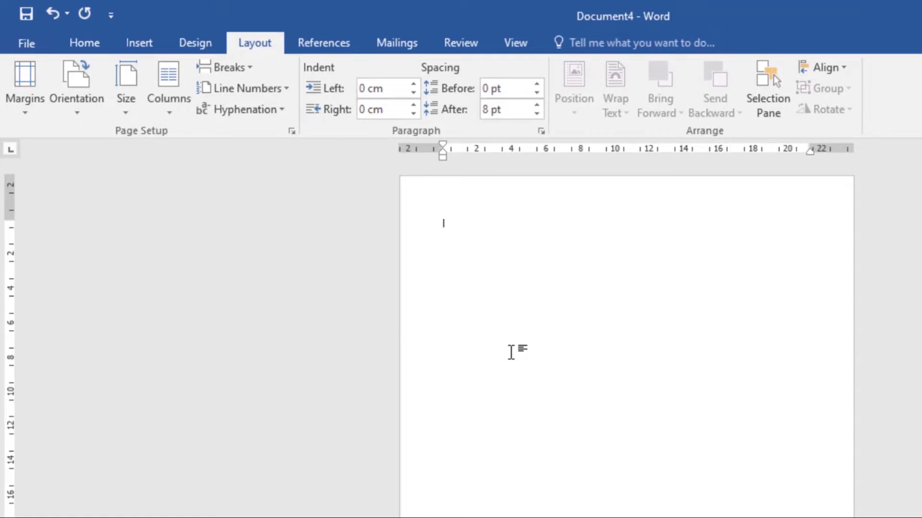
# - Insert the picture pexels-toni-cuenca-695971 from the Downloads folder
pyautogui.click(140, 40)
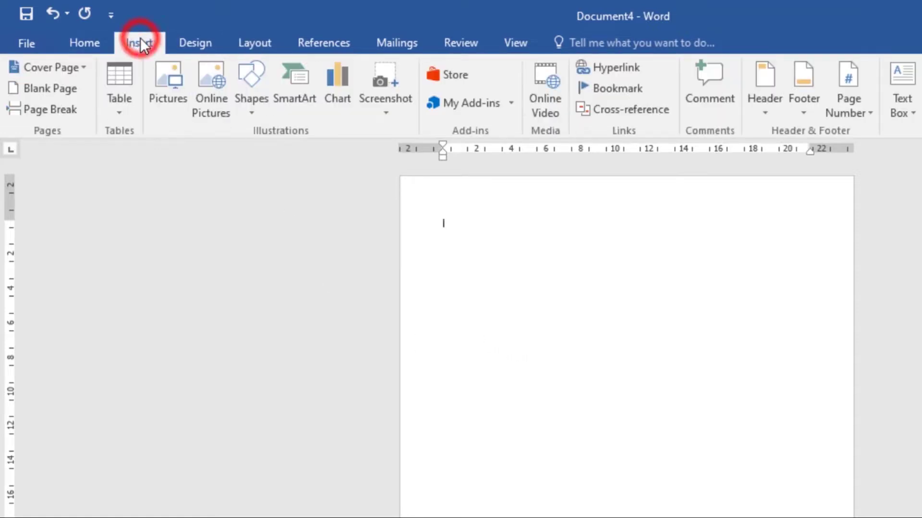
pyautogui.click(171, 81)
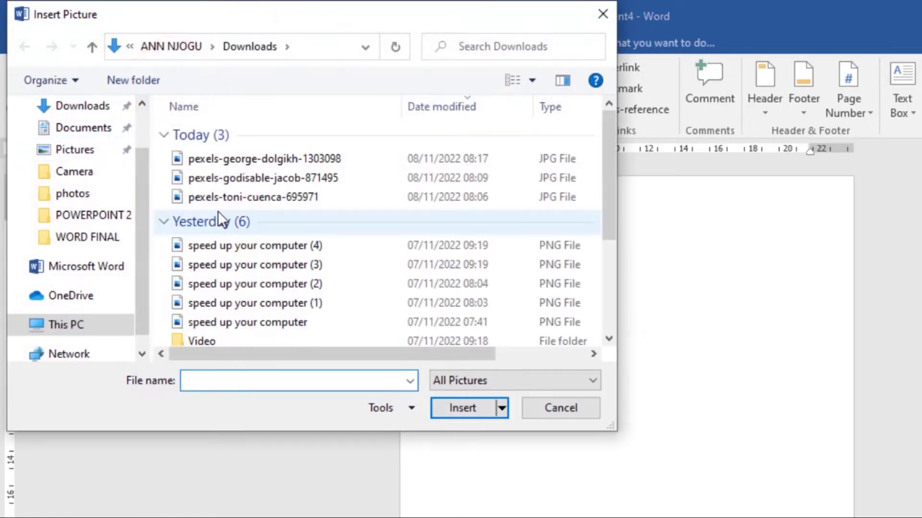
pyautogui.click(309, 197)
pyautogui.click(468, 413)
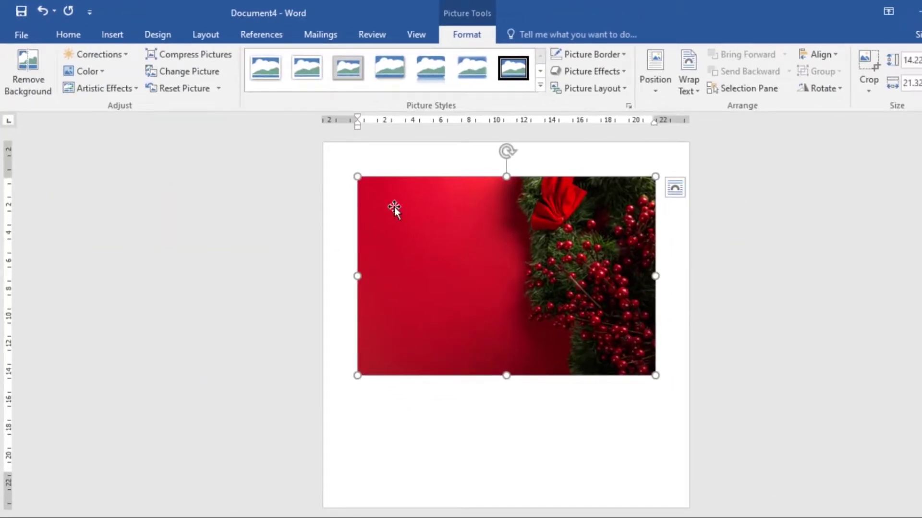
# - Set the Christmas picture's text wrapping to Tight and fix its position on the page
pyautogui.click(476, 262)
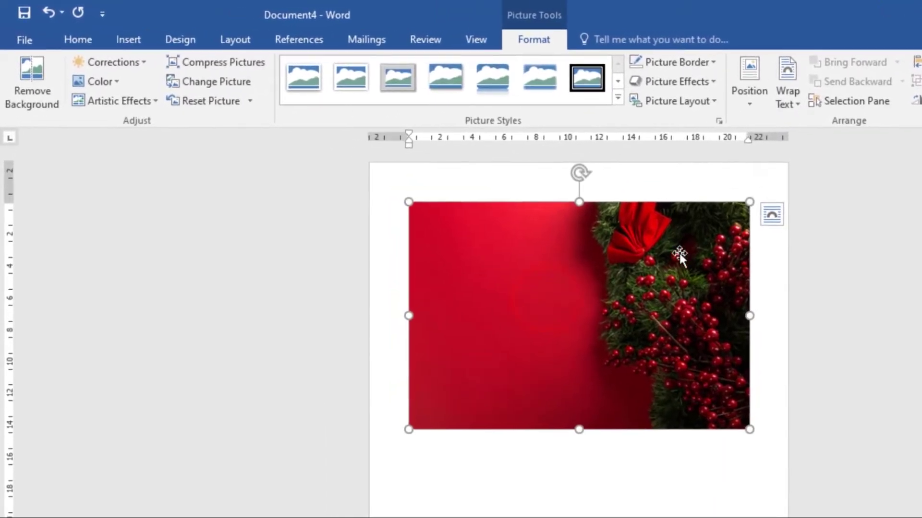
pyautogui.click(770, 214)
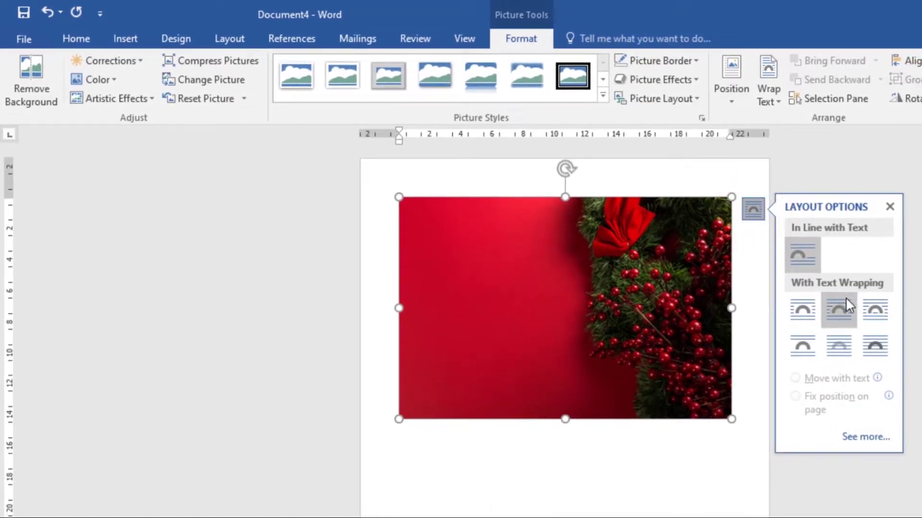
pyautogui.click(835, 298)
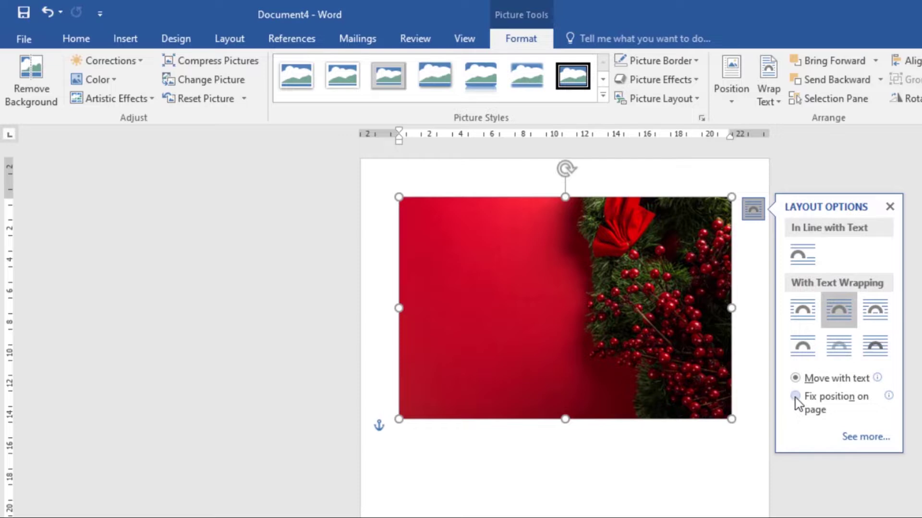
pyautogui.click(795, 396)
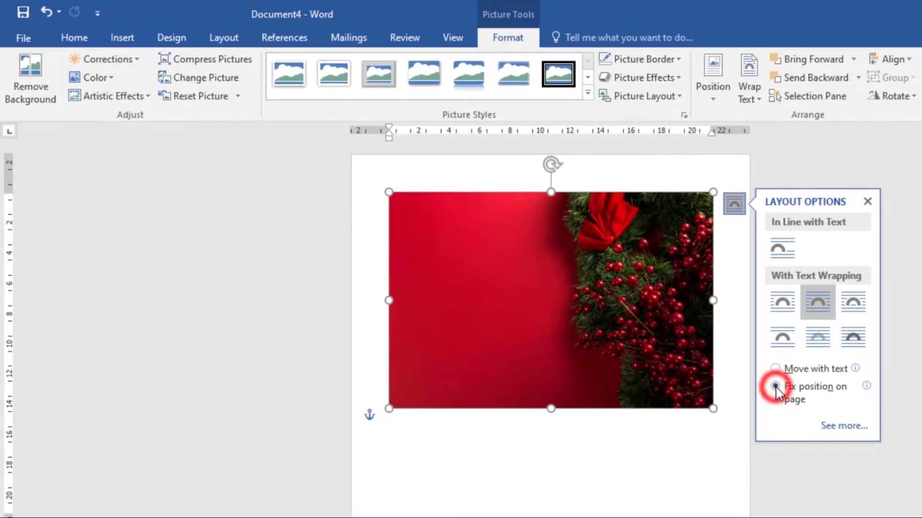
# - Move the Christmas picture to the page's upper-left corner and enlarge it to about 20.59 × 30.88 cm, covering the full page width
pyautogui.moveTo(545, 267); pyautogui.dragTo(489, 244)
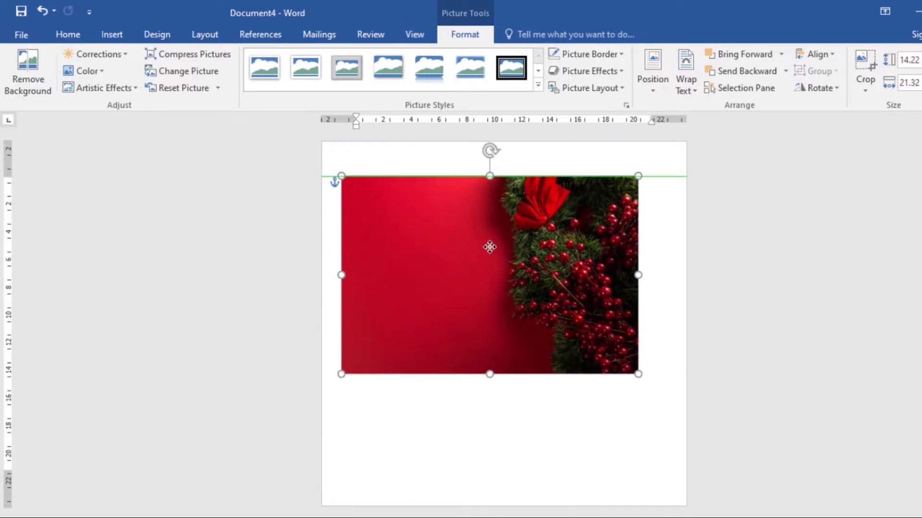
pyautogui.moveTo(341, 176); pyautogui.dragTo(322, 143)
pyautogui.moveTo(637, 373); pyautogui.dragTo(690, 429)
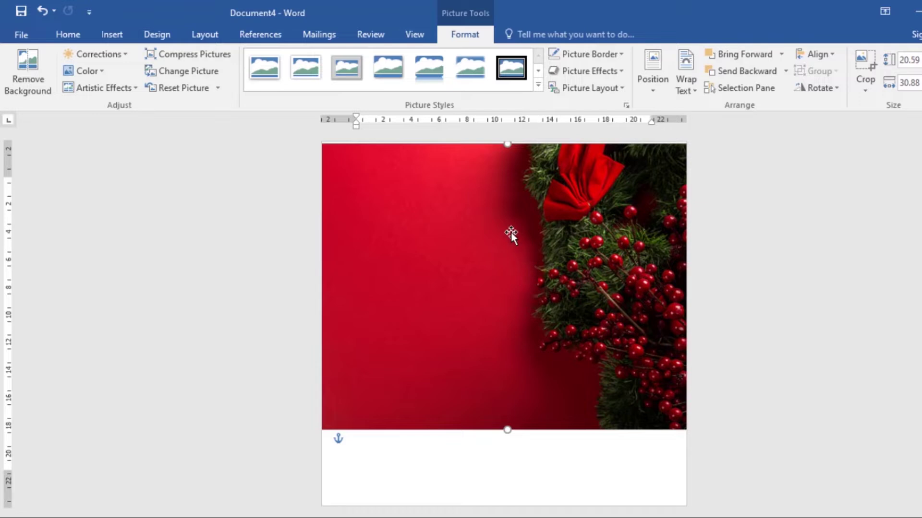
# - Insert the picture pexels-photo-1757281 from the photos subfolder of the Desktop folder vidoes
pyautogui.click(119, 33)
pyautogui.click(144, 77)
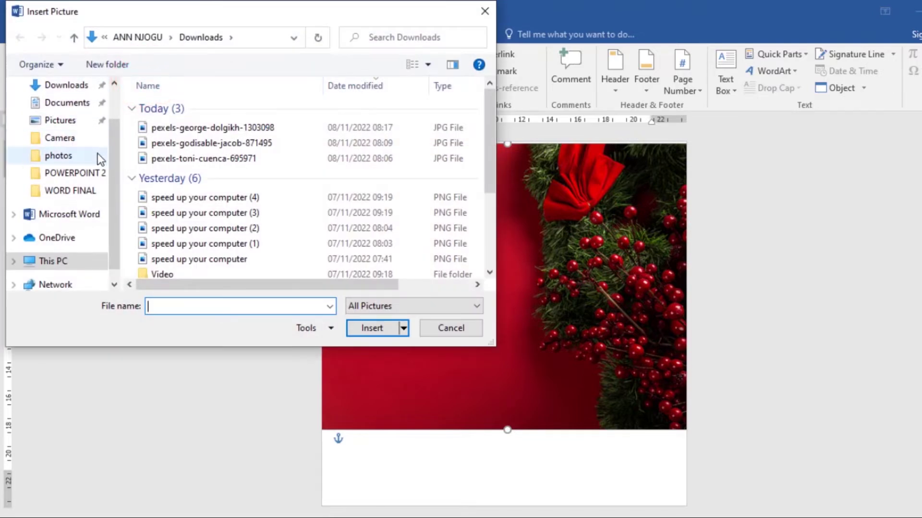
pyautogui.moveTo(114, 148); pyautogui.dragTo(114, 140)
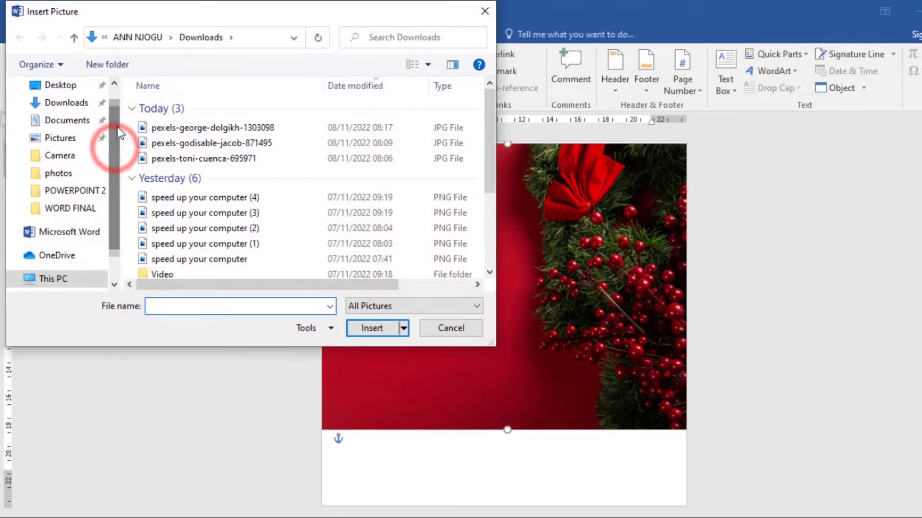
pyautogui.click(71, 86)
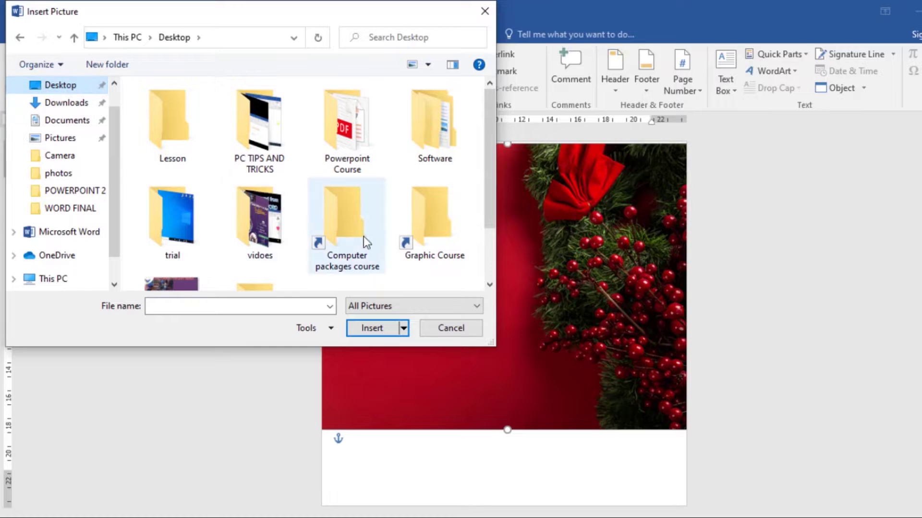
pyautogui.doubleClick(232, 214)
pyautogui.doubleClick(181, 128)
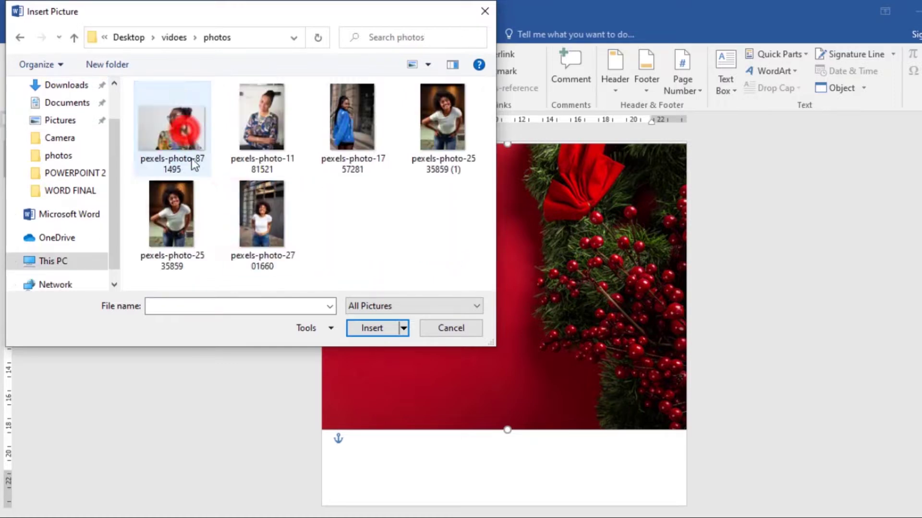
pyautogui.click(353, 119)
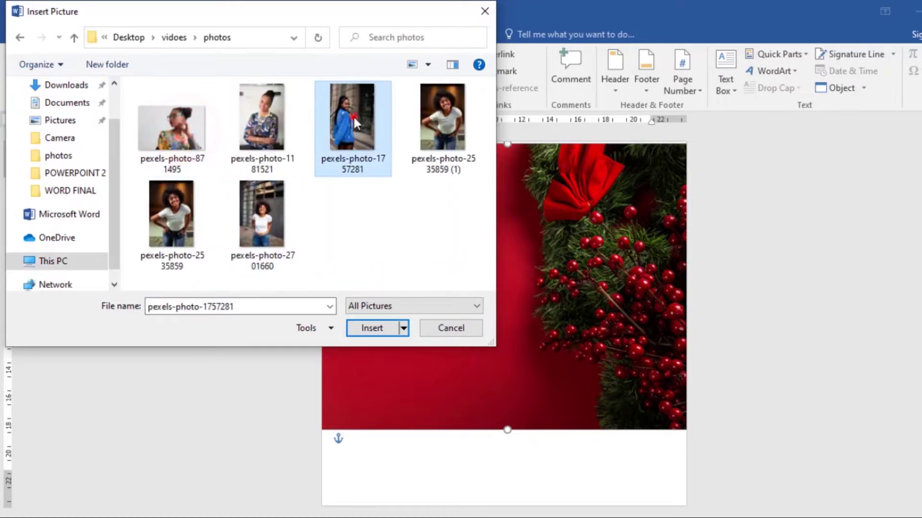
pyautogui.click(372, 328)
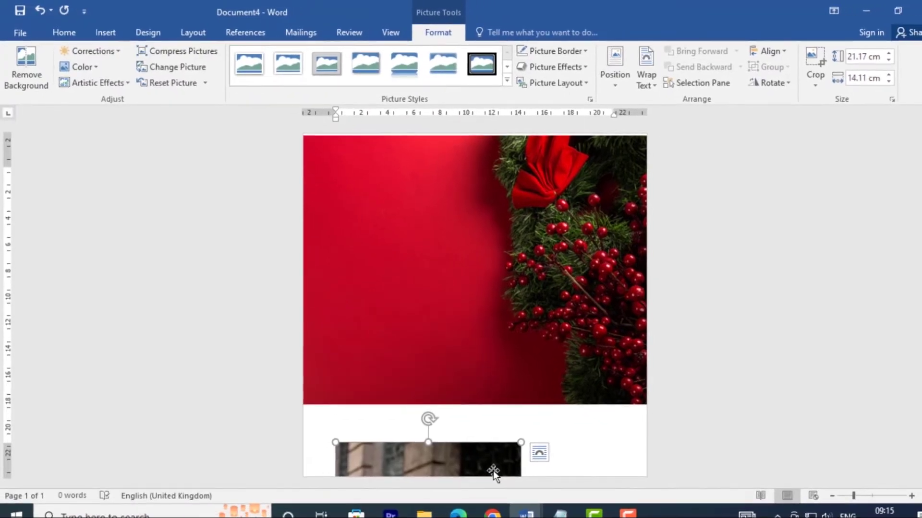
# - Set the woman's photo to Tight text wrapping with a fixed page position, and move it over the Christmas picture
pyautogui.click(549, 461)
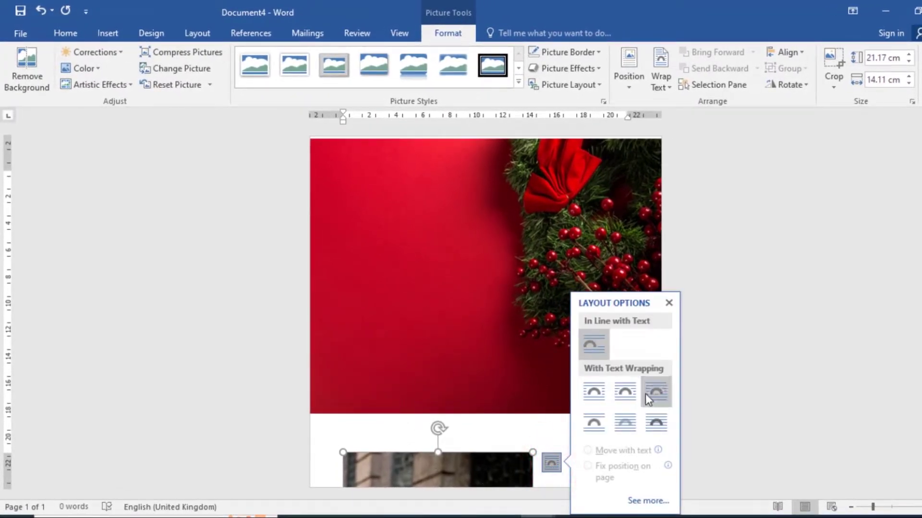
pyautogui.click(633, 390)
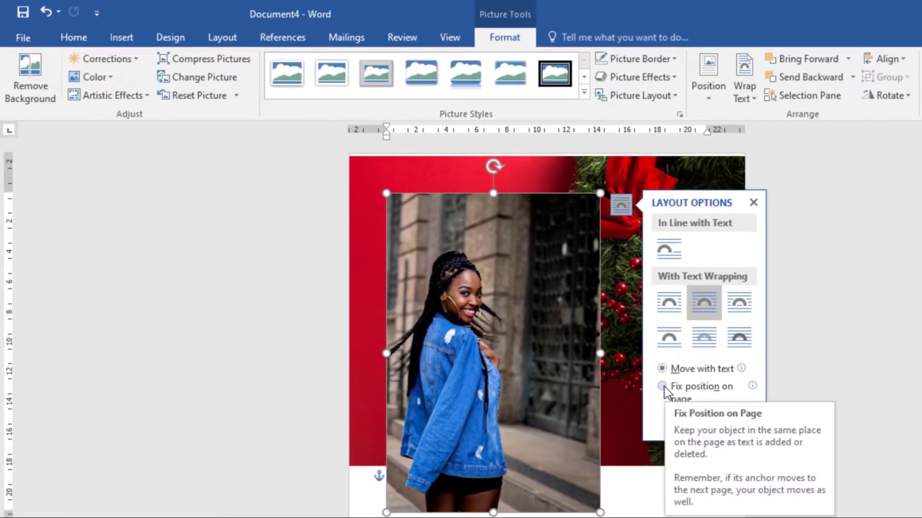
pyautogui.click(661, 386)
pyautogui.moveTo(539, 403); pyautogui.dragTo(427, 301)
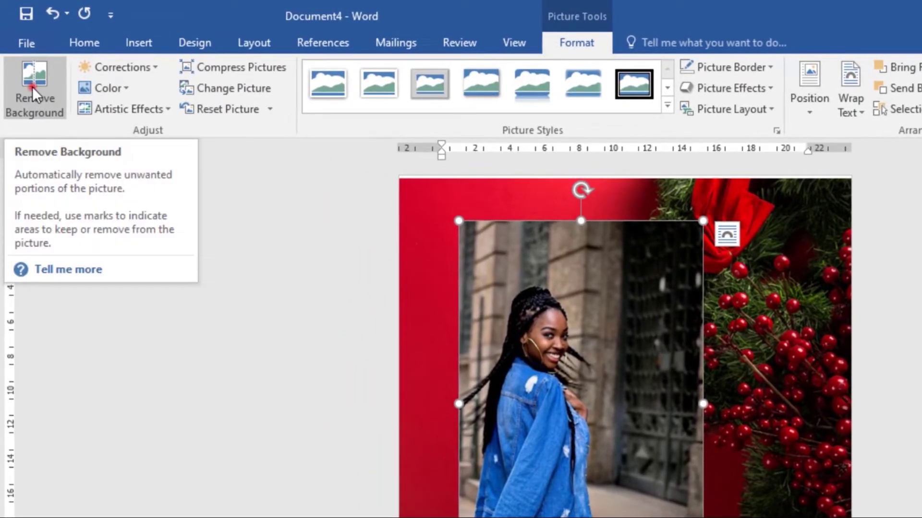
# - Start removing the background of the woman's photo, extend the detection frame past her jacket sleeve, and mark her face to keep
pyautogui.click(28, 72)
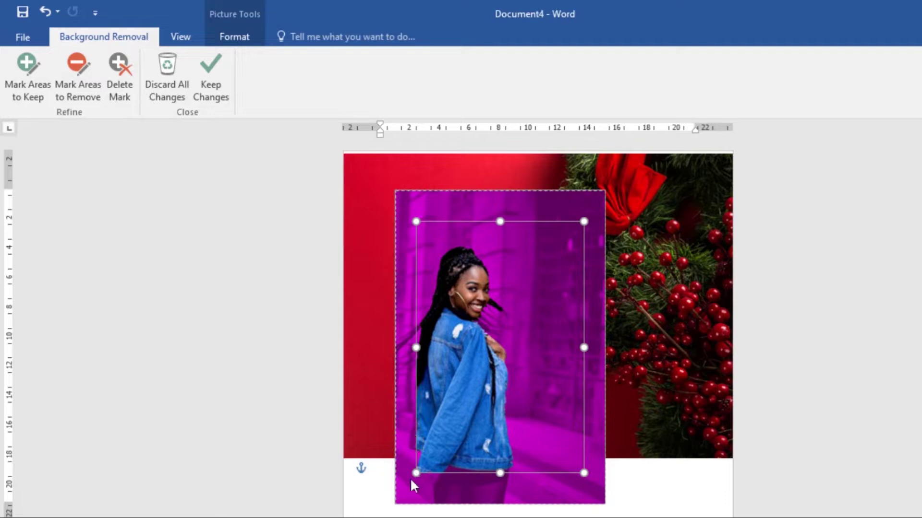
pyautogui.moveTo(416, 473); pyautogui.dragTo(407, 492)
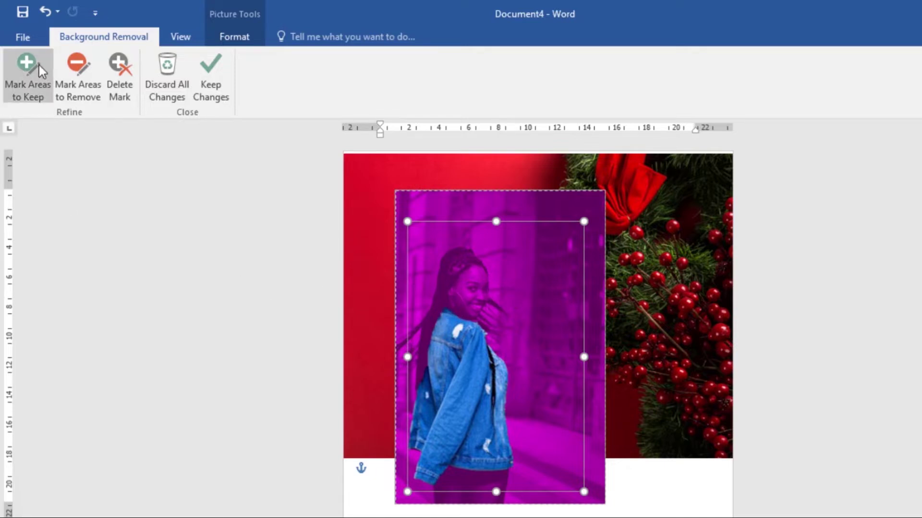
pyautogui.click(17, 67)
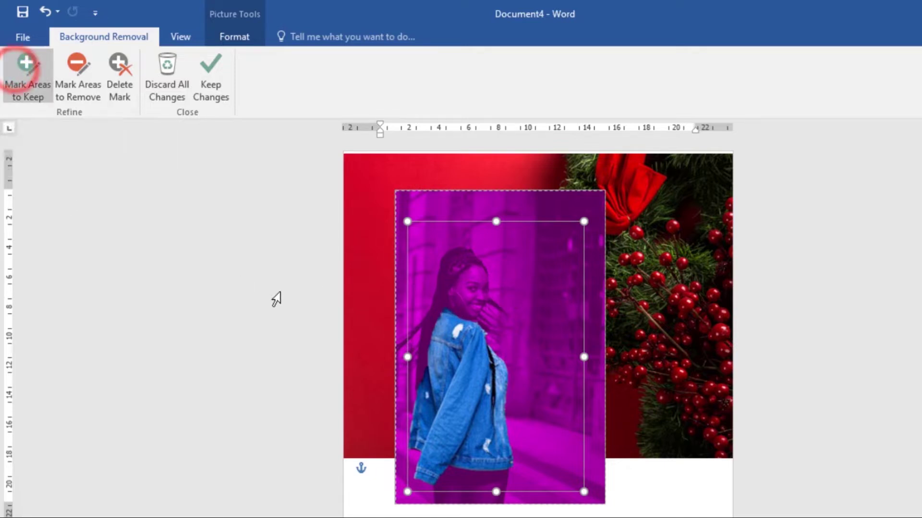
pyautogui.click(464, 294)
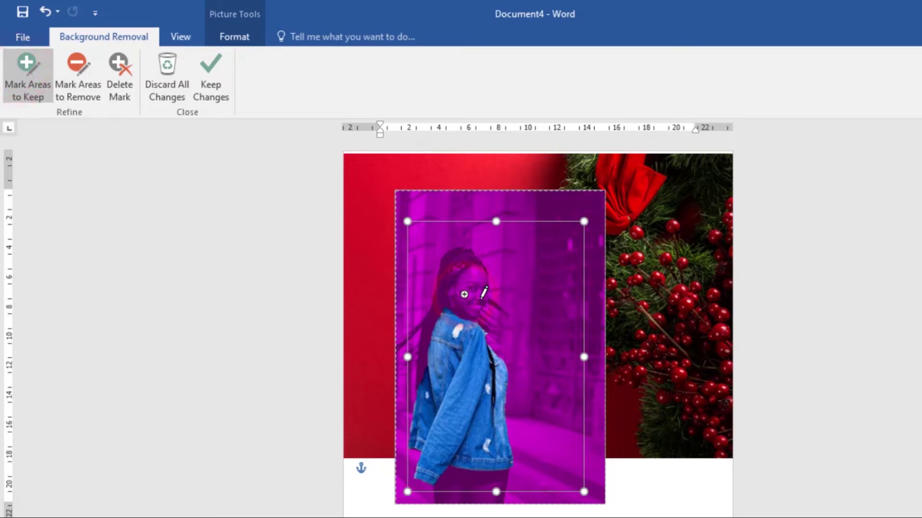
pyautogui.click(476, 313)
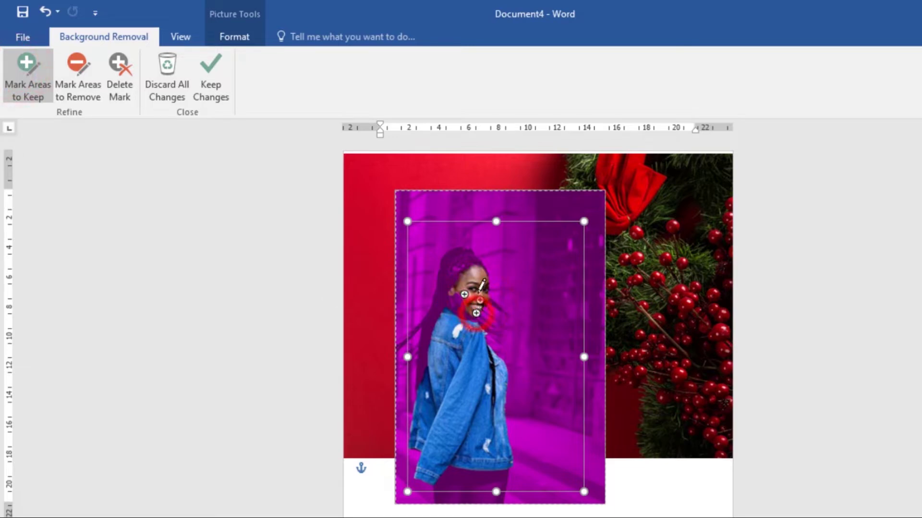
# - Mark the woman's hair on top of her head and the long braids down her back as areas to keep
pyautogui.click(465, 260)
pyautogui.click(454, 258)
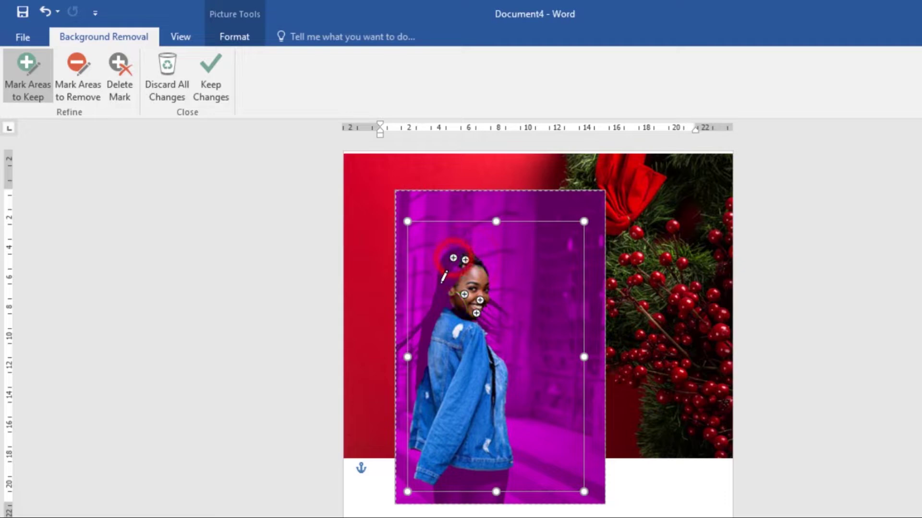
pyautogui.click(439, 285)
pyautogui.click(433, 304)
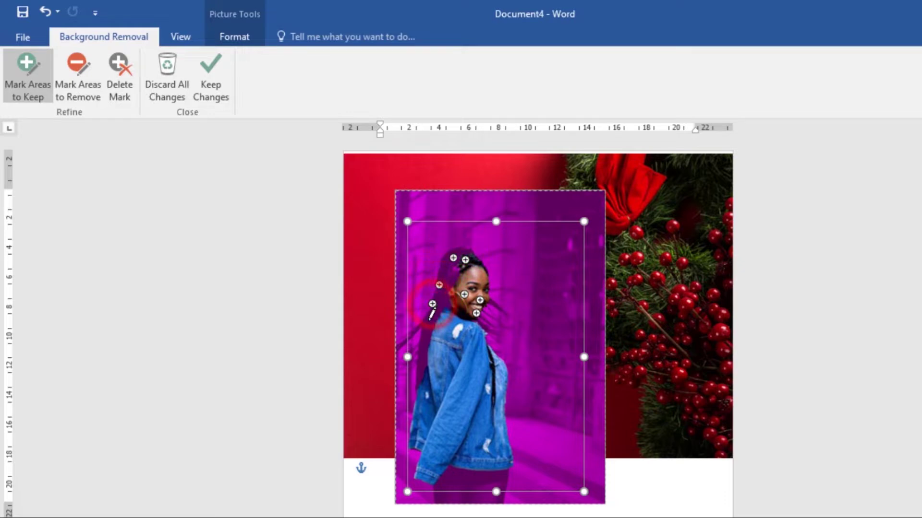
pyautogui.click(428, 321)
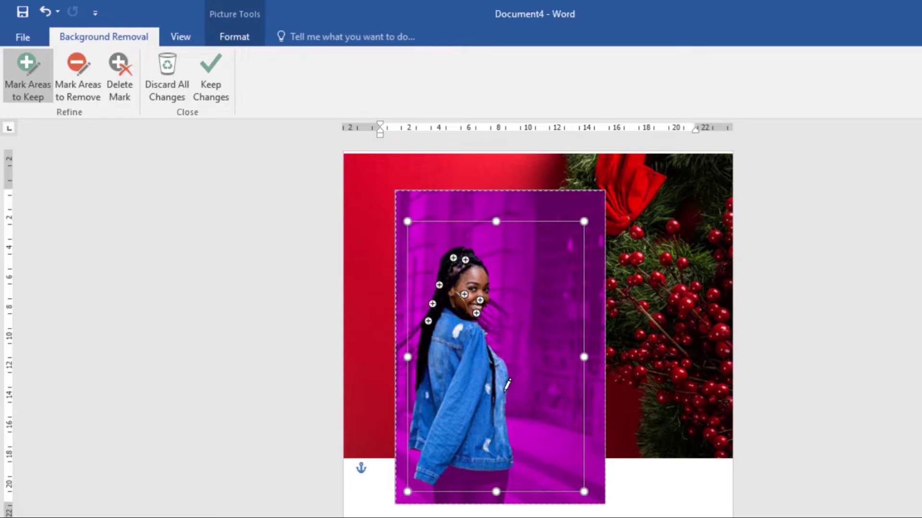
# - Mark the woman's skirt and legs as areas to keep, and extend the detection frame to the photo's bottom edge
pyautogui.click(473, 475)
pyautogui.click(438, 477)
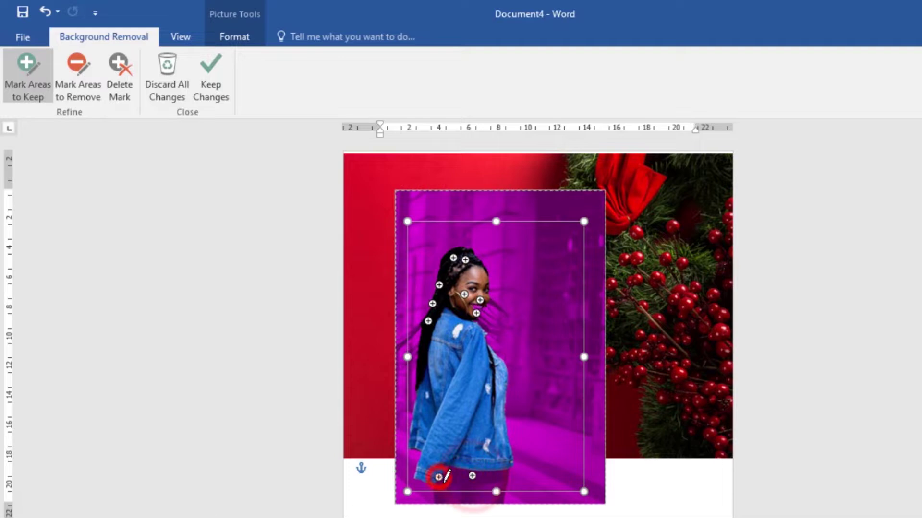
pyautogui.click(453, 479)
pyautogui.click(488, 487)
pyautogui.moveTo(497, 492); pyautogui.dragTo(495, 504)
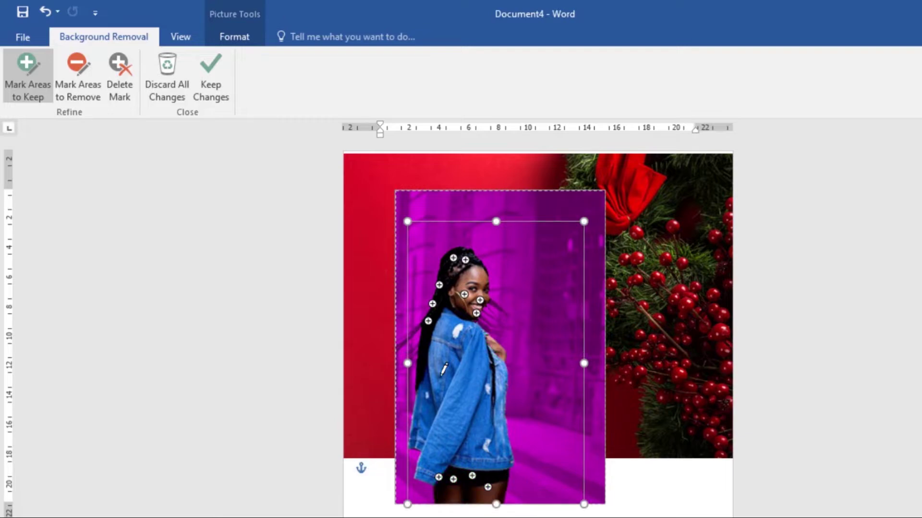
# - Finish marking the woman's face as an area to keep and apply the background removal
pyautogui.click(487, 290)
pyautogui.click(476, 313)
pyautogui.click(215, 93)
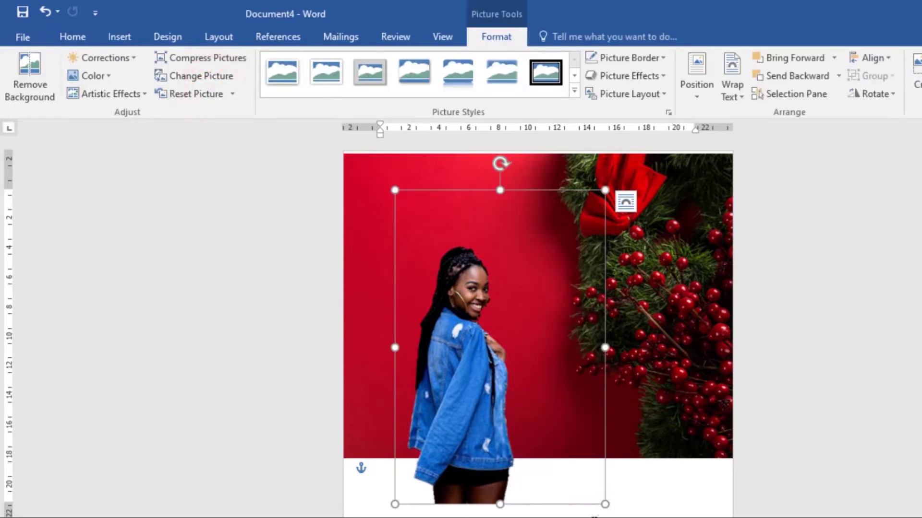
# - Enlarge the cut-out woman slightly and place her against the page's left edge, with her head near the top of the Christmas picture
pyautogui.moveTo(605, 505); pyautogui.dragTo(693, 517)
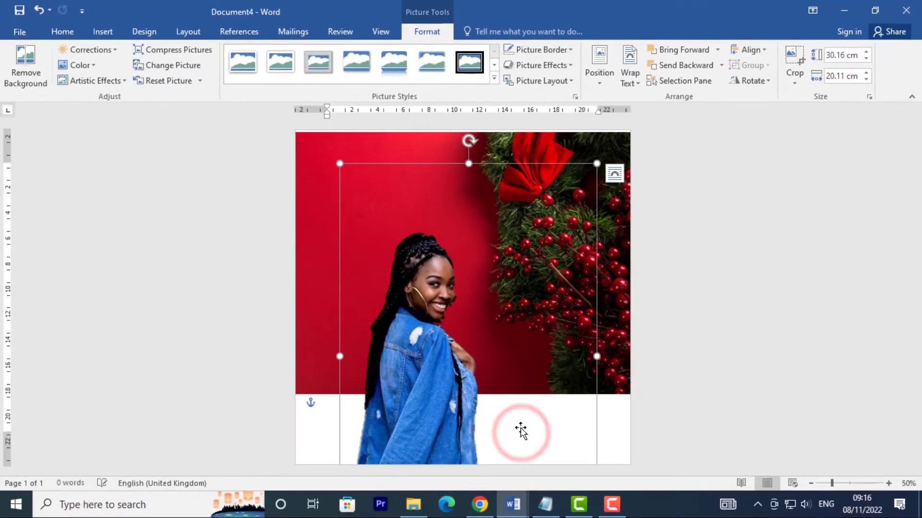
pyautogui.moveTo(452, 395); pyautogui.dragTo(408, 316)
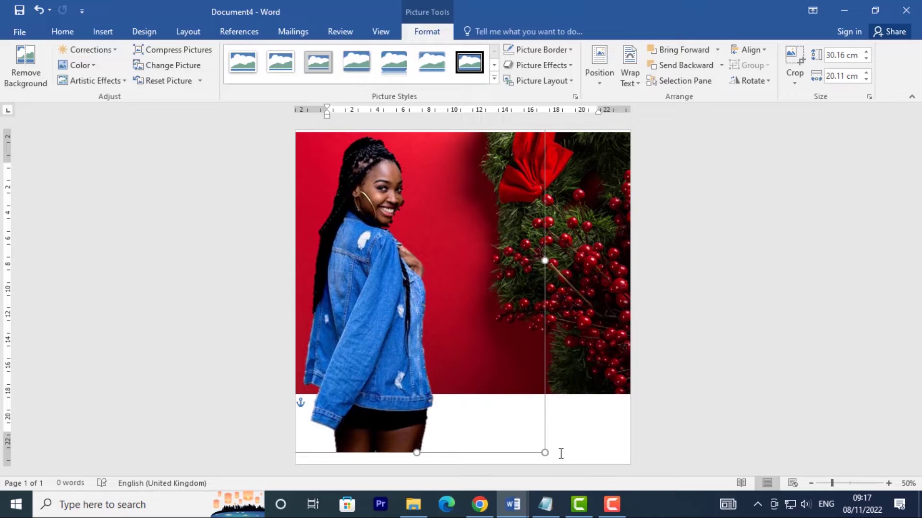
pyautogui.moveTo(545, 453); pyautogui.dragTo(511, 397)
pyautogui.moveTo(400, 336); pyautogui.dragTo(377, 344)
pyautogui.click(566, 407)
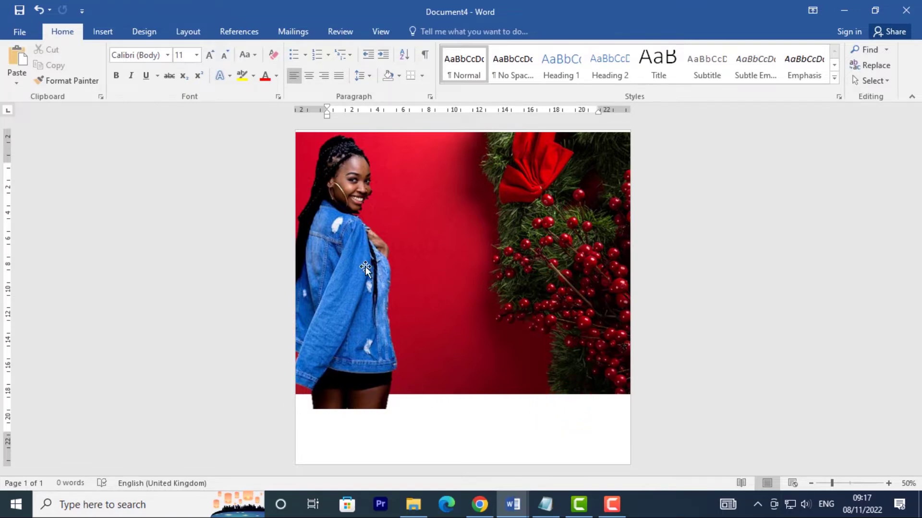
# - Draw a regular pentagon about 14.29 cm wide and 19.1 cm high, and move it to the middle of the page
pyautogui.click(103, 32)
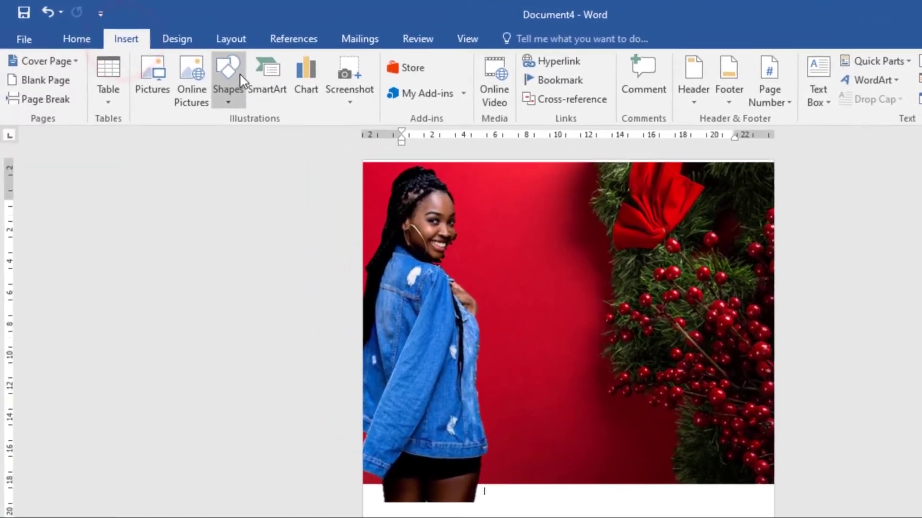
pyautogui.click(192, 59)
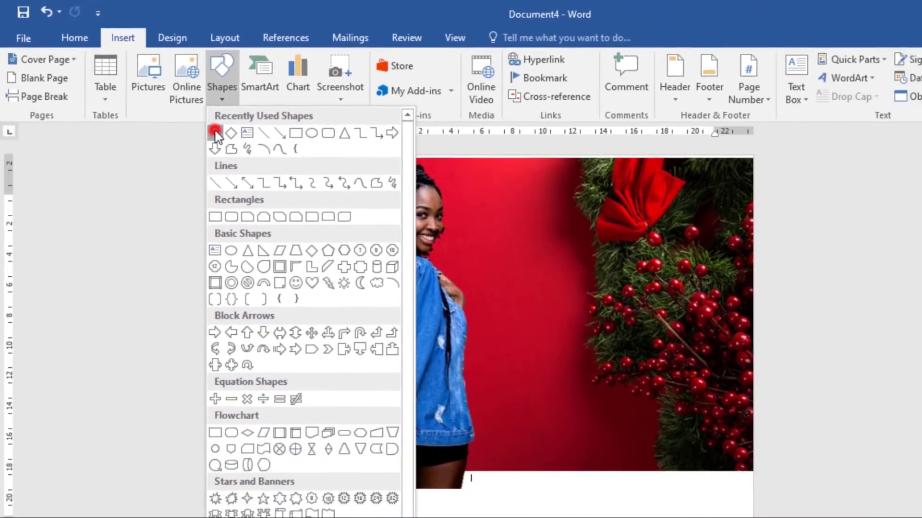
pyautogui.click(263, 163)
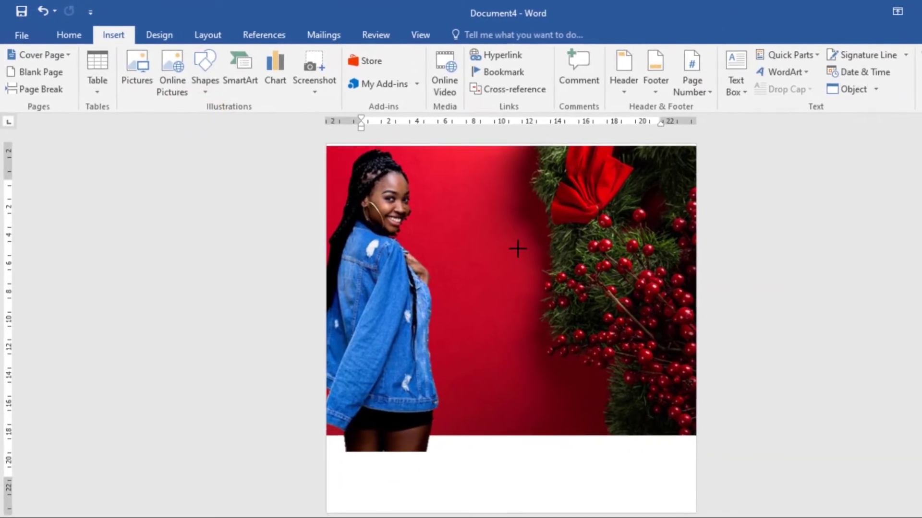
pyautogui.moveTo(525, 252); pyautogui.dragTo(313, 503)
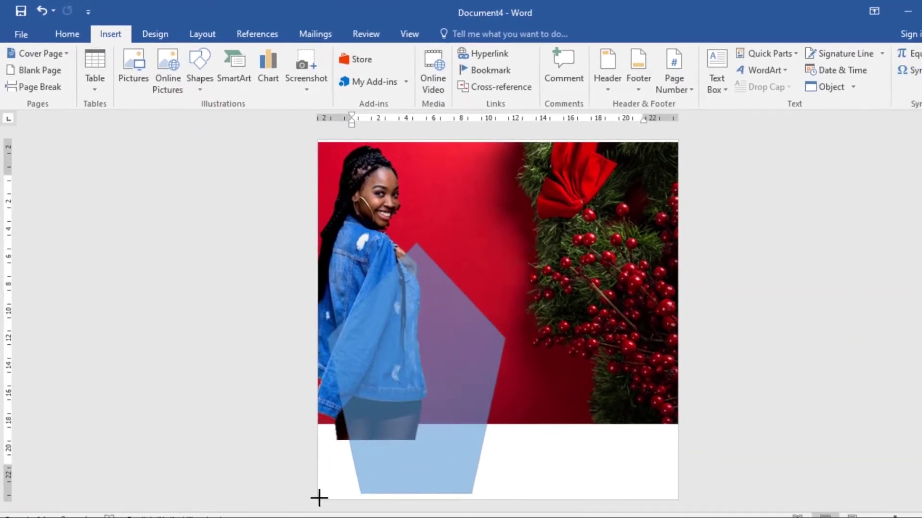
pyautogui.moveTo(420, 398); pyautogui.dragTo(488, 358)
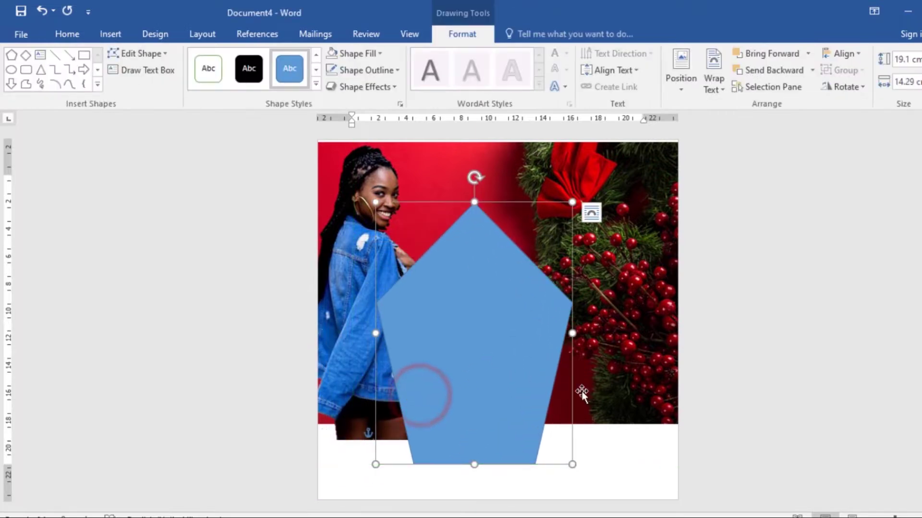
# - Widen the pentagon on both sides to about 30.85 cm and move it up to the page's top edge
pyautogui.moveTo(572, 336); pyautogui.dragTo(718, 369)
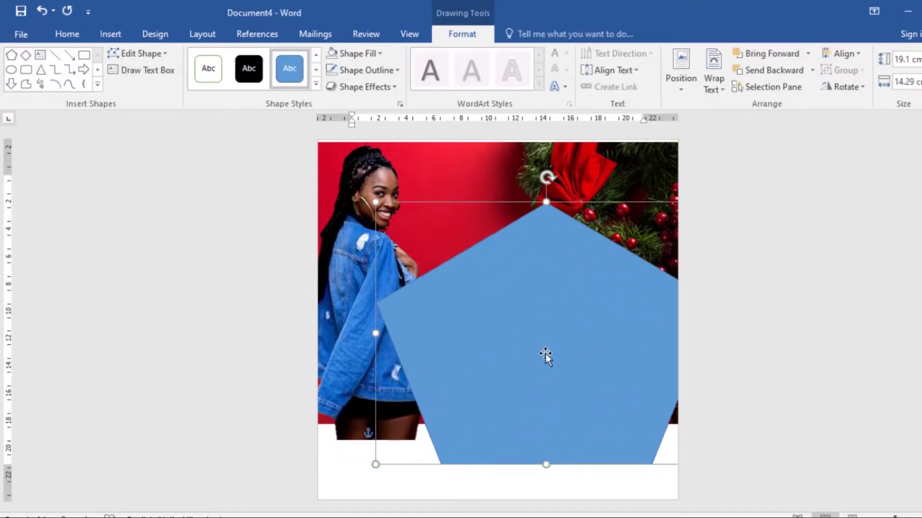
pyautogui.moveTo(380, 333); pyautogui.dragTo(292, 348)
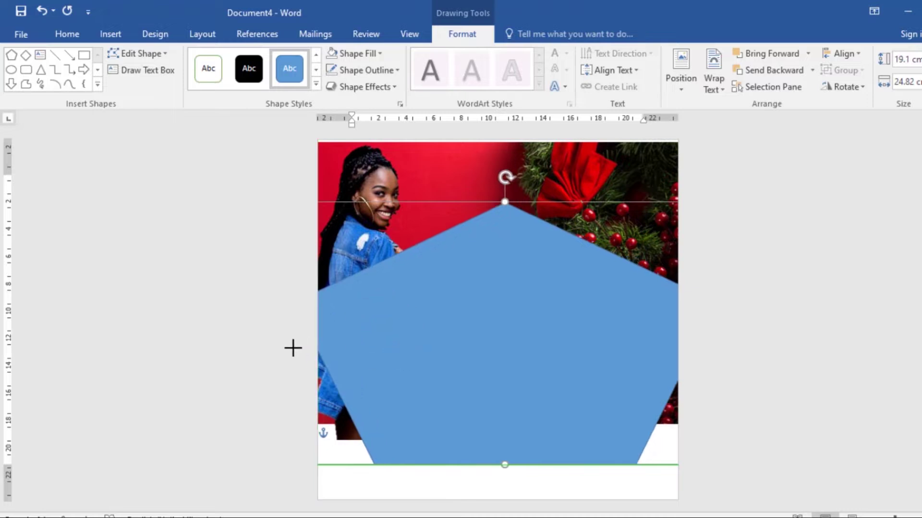
pyautogui.moveTo(522, 340); pyautogui.dragTo(508, 276)
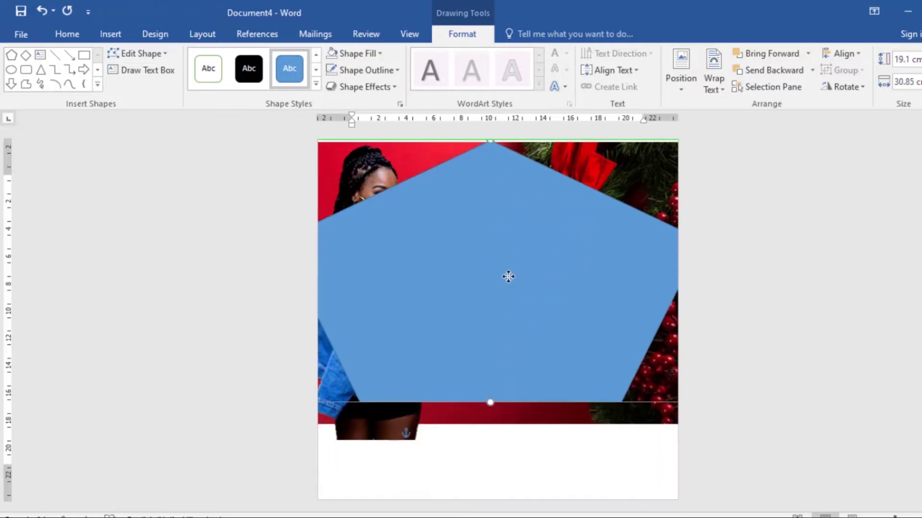
# - Enlarge the pentagon to about 35.45 cm wide and 26.09 cm high, and move it down to cover the page's lower part
pyautogui.moveTo(490, 402); pyautogui.dragTo(497, 482)
pyautogui.moveTo(482, 294); pyautogui.dragTo(567, 296)
pyautogui.moveTo(356, 321); pyautogui.dragTo(288, 323)
pyautogui.moveTo(586, 317); pyautogui.dragTo(533, 438)
pyautogui.hotkey('ctrl', 'z')
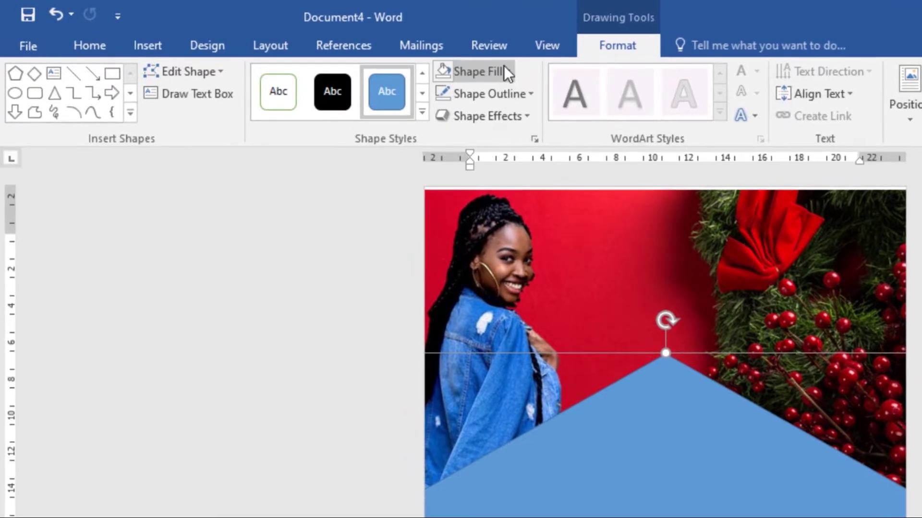
# - Fill the pentagon with the Pexels picture numbered 1303098 from the Downloads folder
pyautogui.click(503, 68)
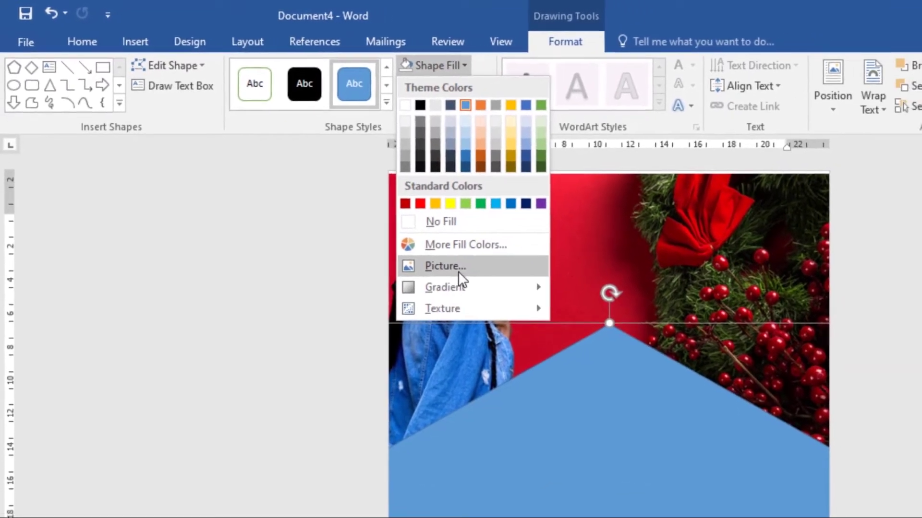
pyautogui.click(447, 266)
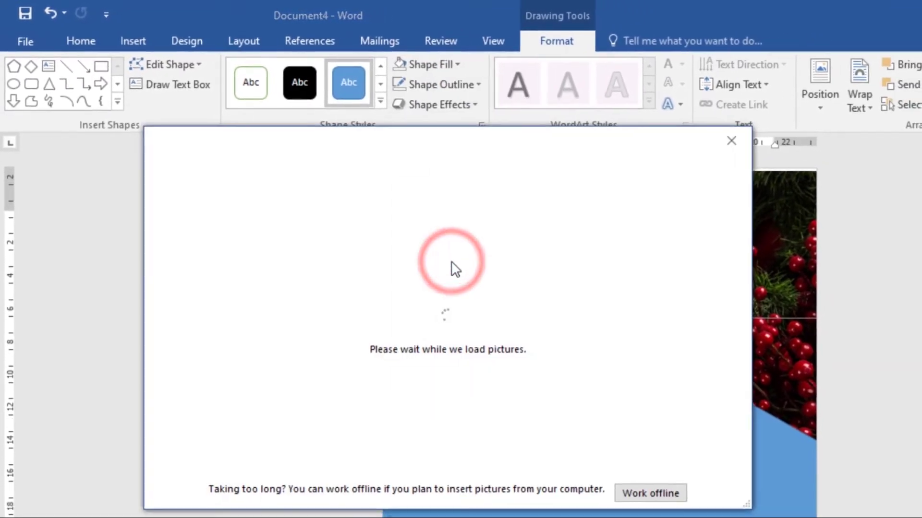
pyautogui.click(586, 456)
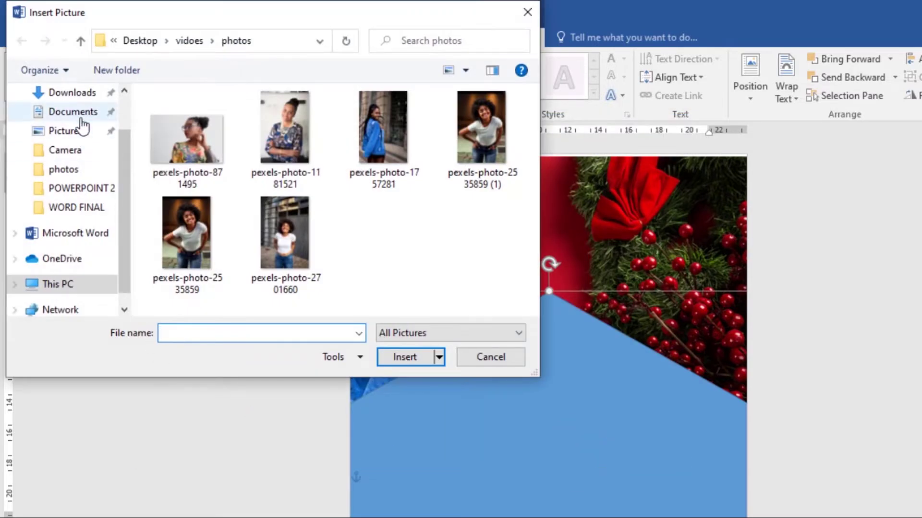
pyautogui.click(72, 92)
pyautogui.click(262, 140)
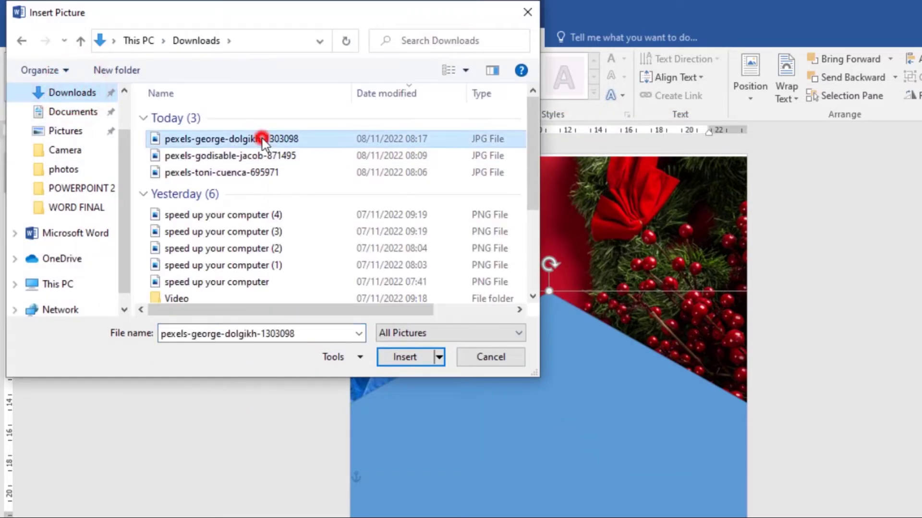
pyautogui.click(420, 361)
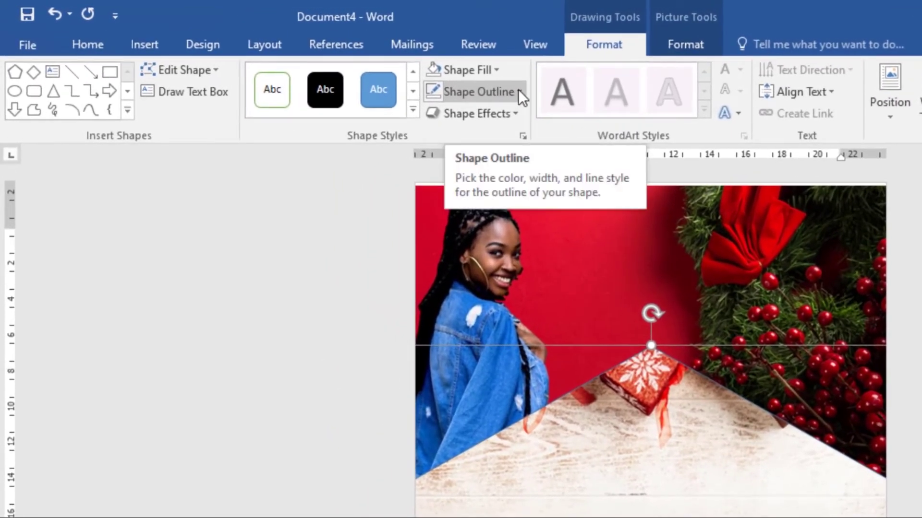
# - Give the pentagon a 6 pt outline in the darkest shade of the gold theme colour
pyautogui.click(401, 71)
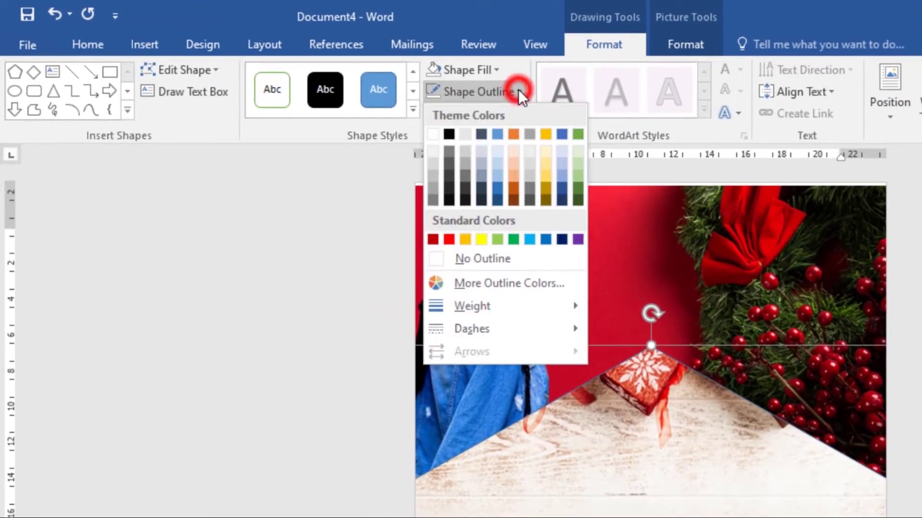
pyautogui.click(545, 200)
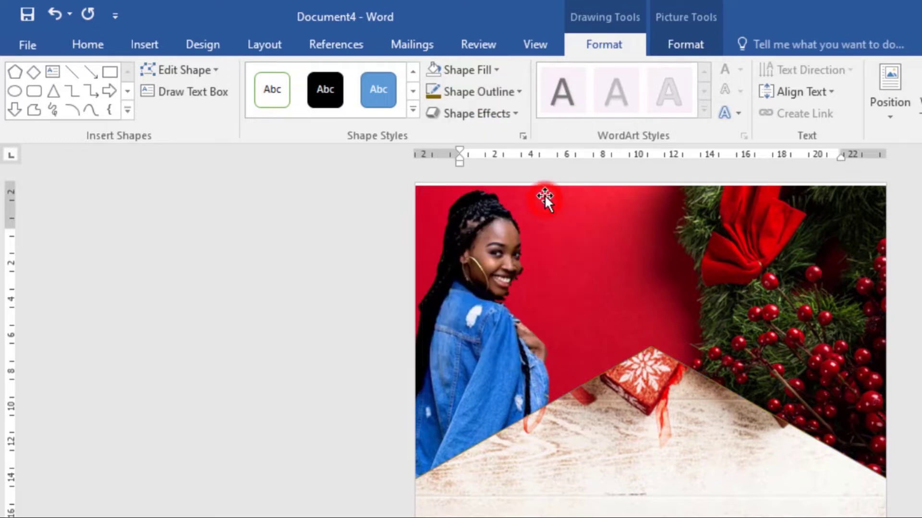
pyautogui.click(520, 92)
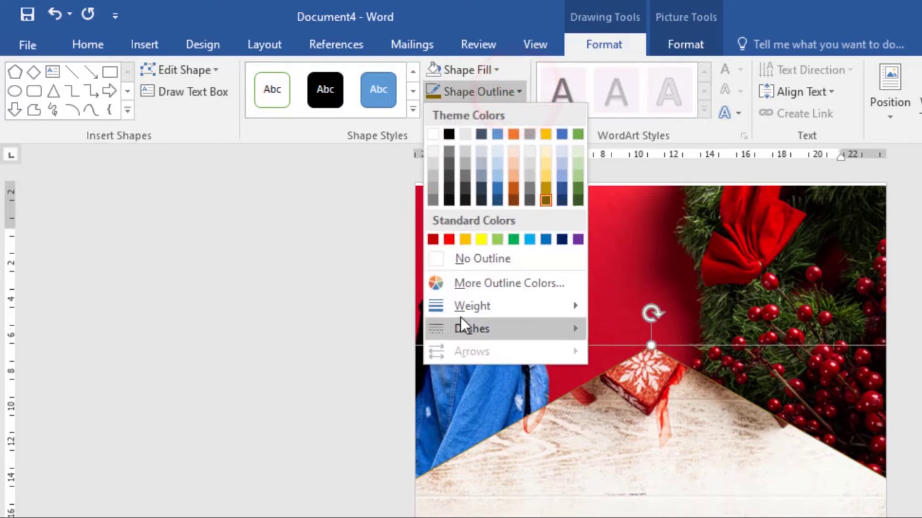
pyautogui.moveTo(561, 305)
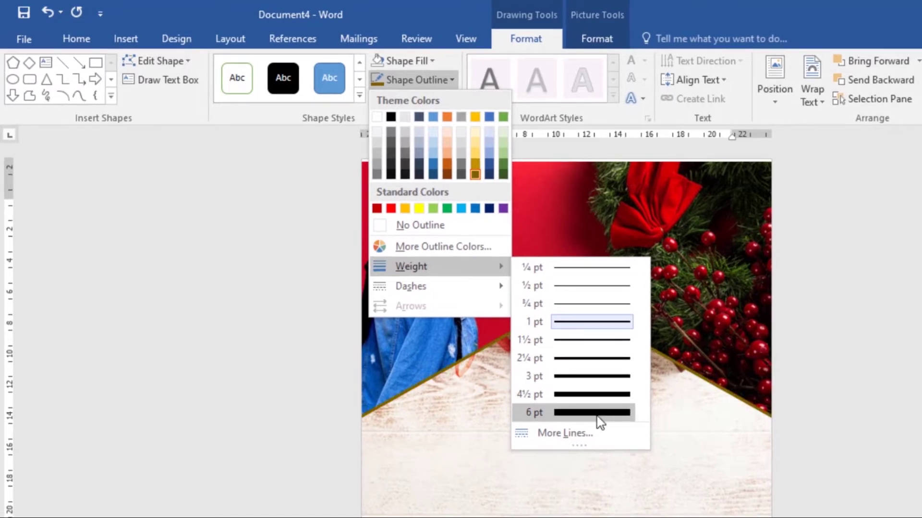
pyautogui.click(597, 414)
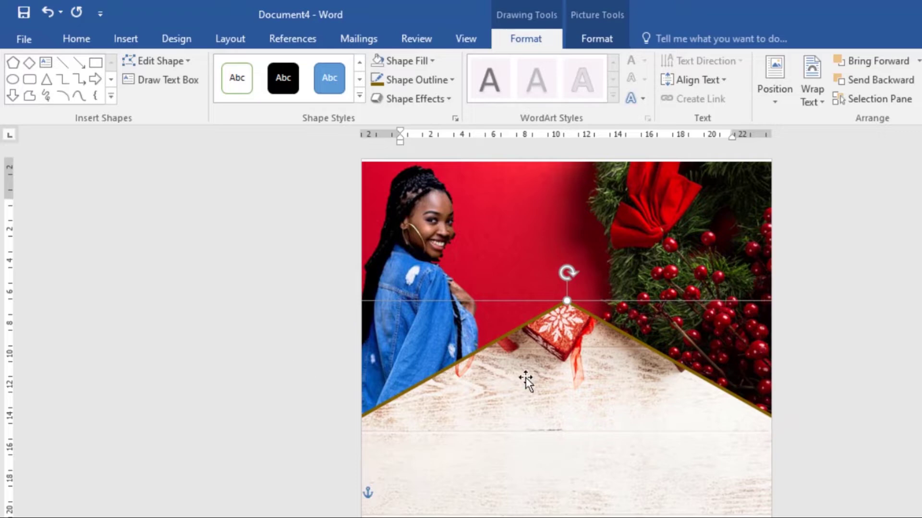
pyautogui.click(591, 426)
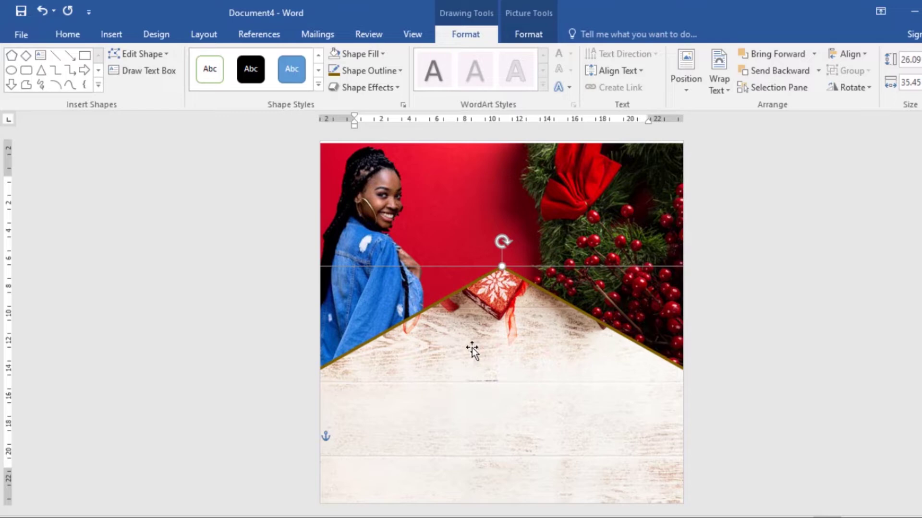
# - Draw a text box about 18.73 cm wide and 2.96 cm high across the upper part of the wooden pentagon
pyautogui.click(111, 34)
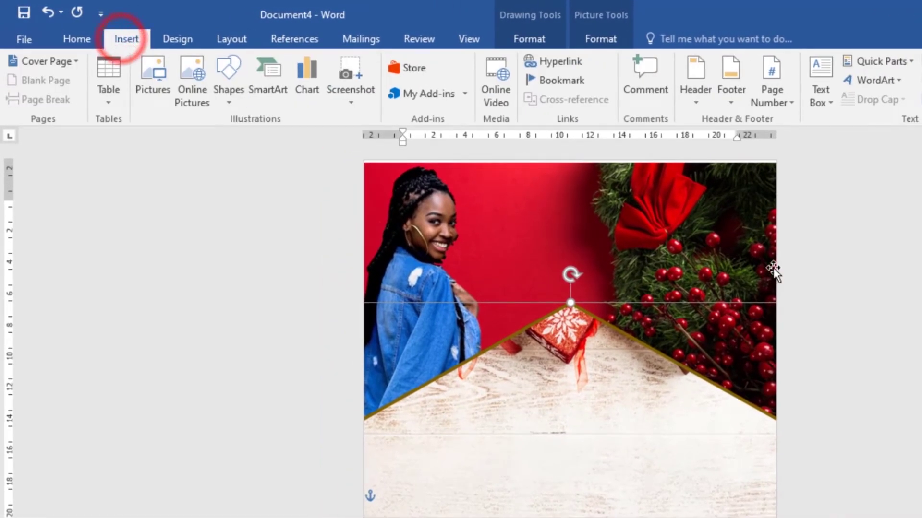
pyautogui.click(818, 76)
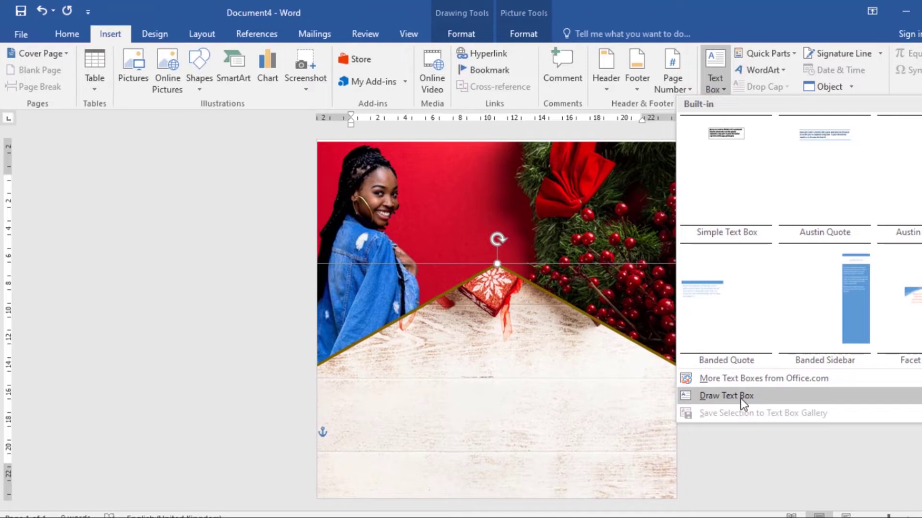
pyautogui.click(740, 396)
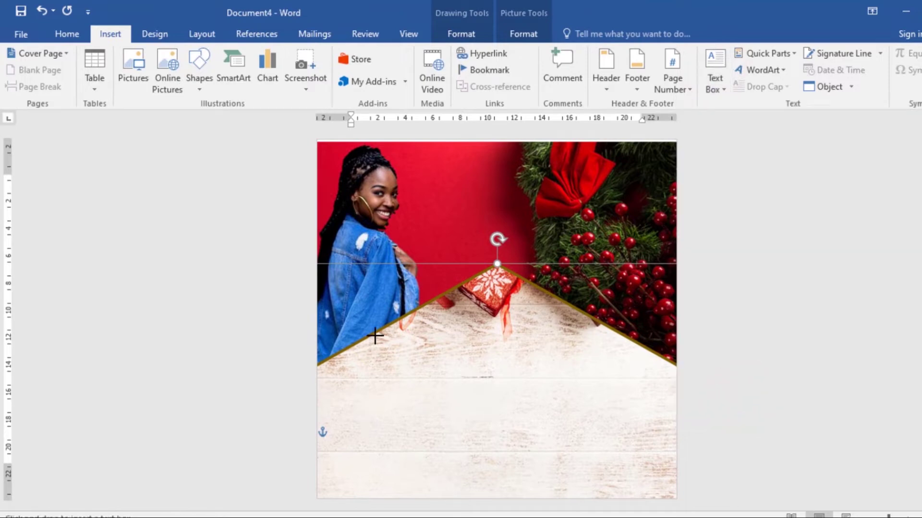
pyautogui.moveTo(376, 336)
pyautogui.mouseDown()
pyautogui.moveTo(419, 364)
pyautogui.moveTo(543, 389)
pyautogui.moveTo(612, 398)
pyautogui.moveTo(631, 376)
pyautogui.mouseUp()
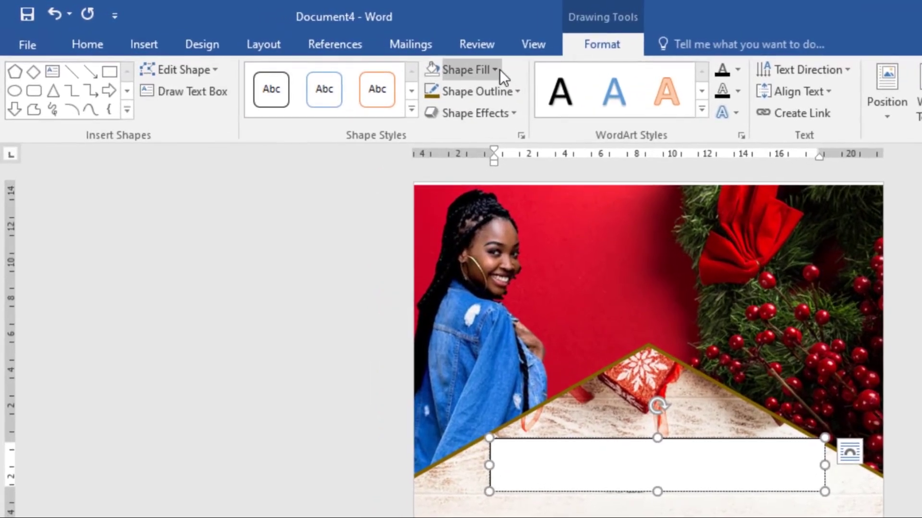
# - Remove the fill and the outline from the new text box on the pentagon
pyautogui.click(380, 53)
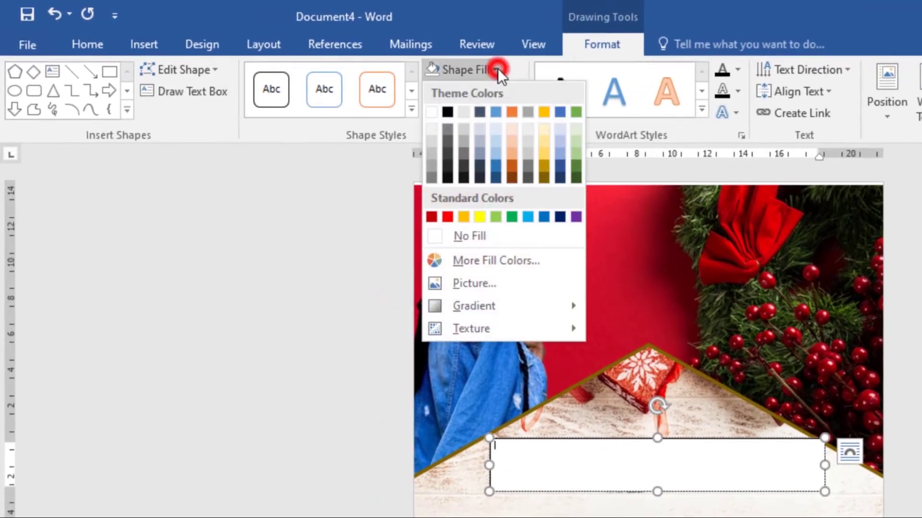
pyautogui.click(433, 234)
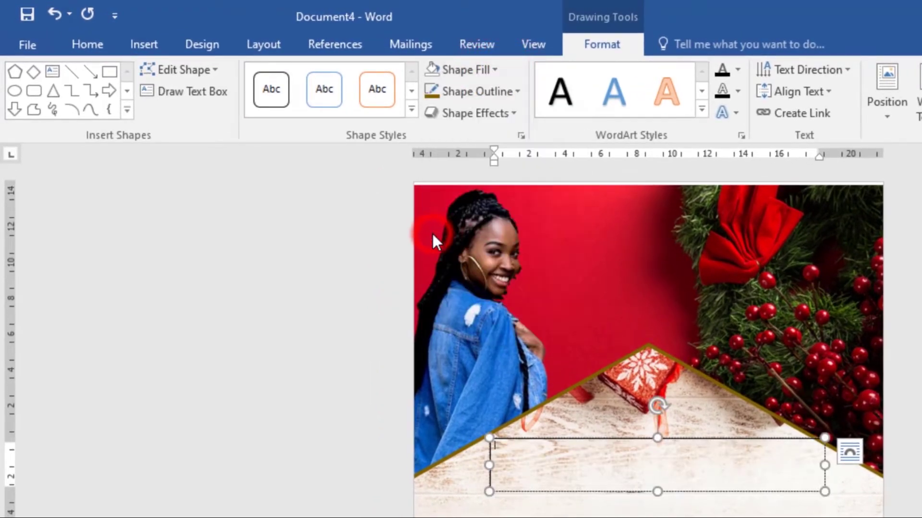
pyautogui.click(518, 93)
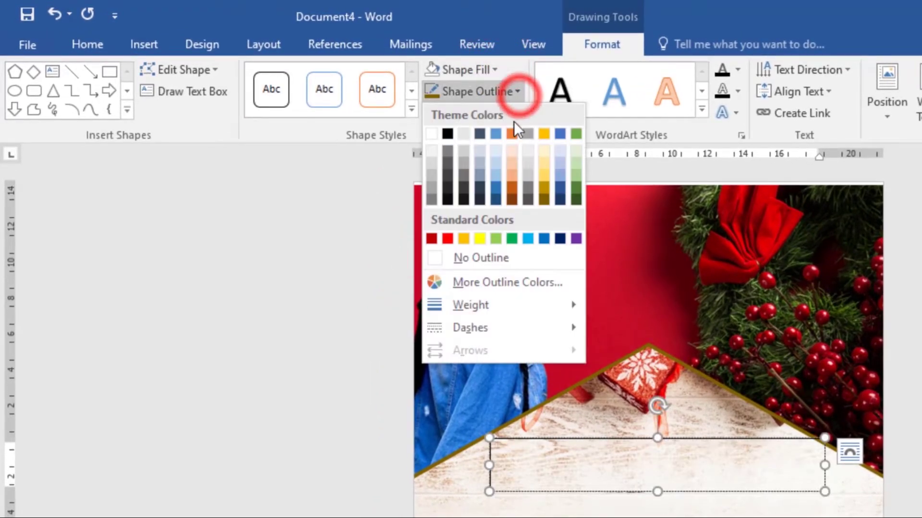
pyautogui.click(435, 257)
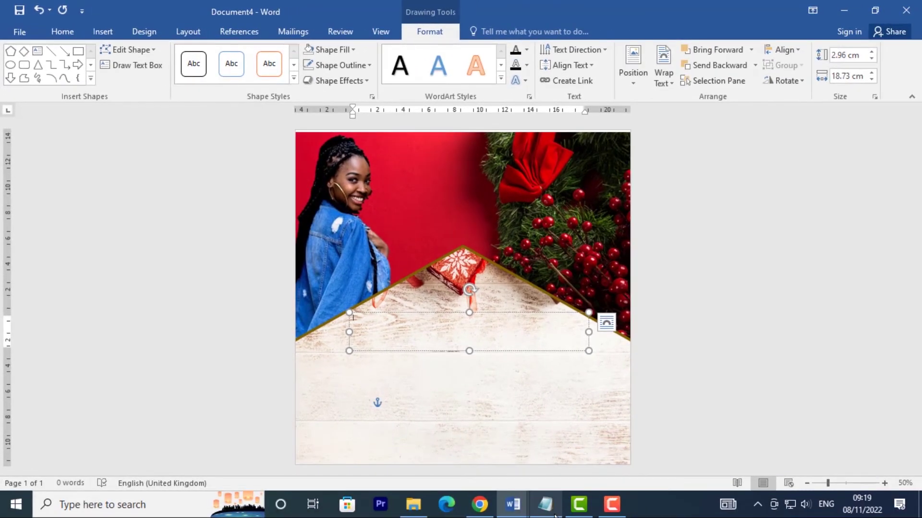
# - Copy the line "Merry Christmas!" from the untitled Notepad file and paste it as text only into the text box in Word
pyautogui.moveTo(554, 515)
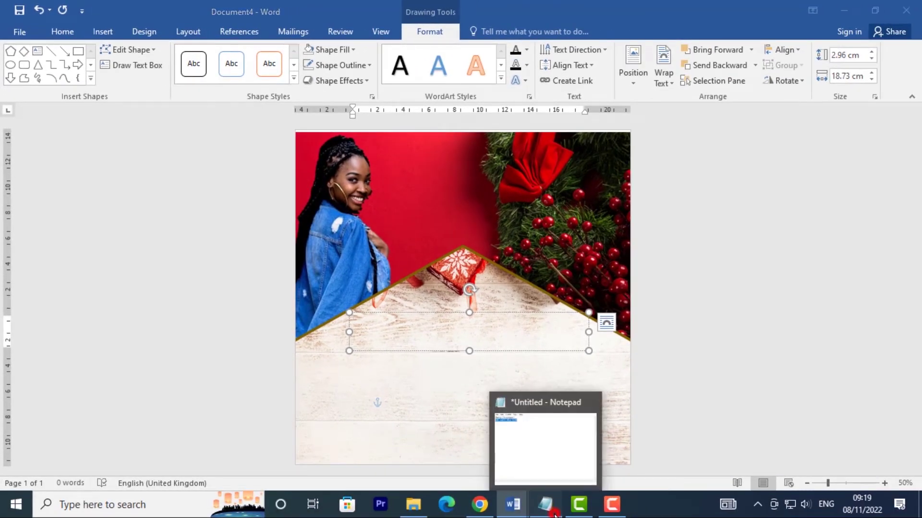
pyautogui.click(528, 444)
pyautogui.click(421, 241)
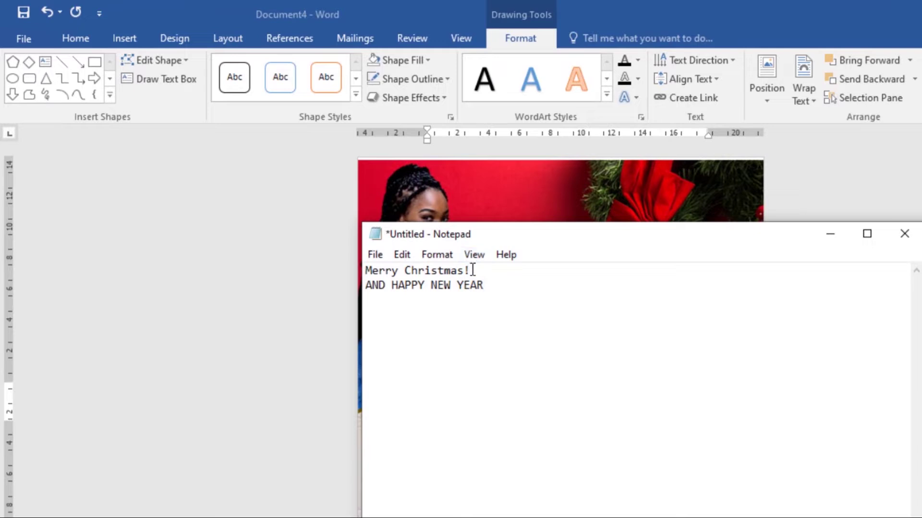
pyautogui.moveTo(471, 271); pyautogui.dragTo(430, 272)
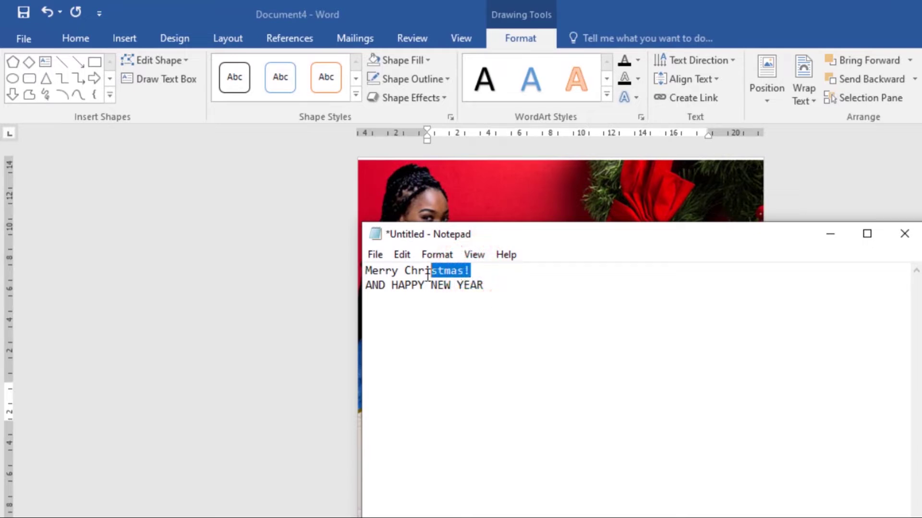
pyautogui.rightClick(367, 271)
pyautogui.click(412, 323)
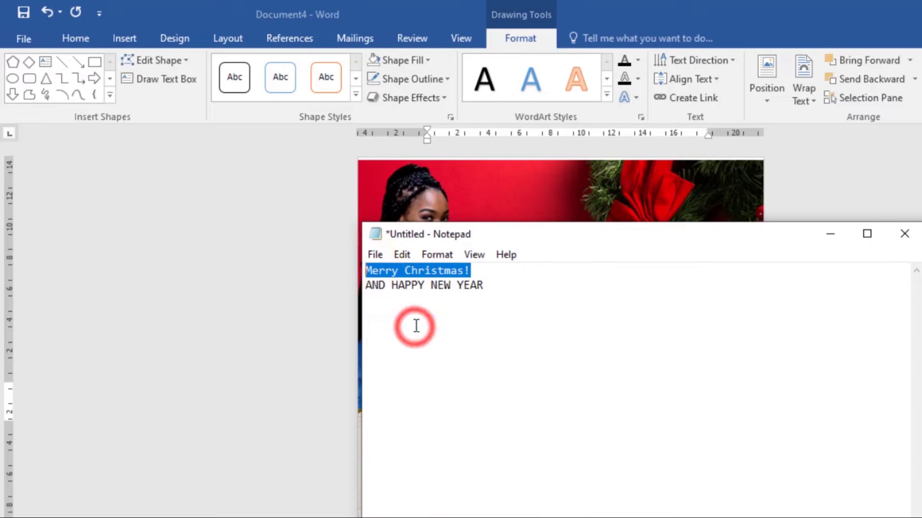
pyautogui.click(832, 234)
pyautogui.rightClick(524, 394)
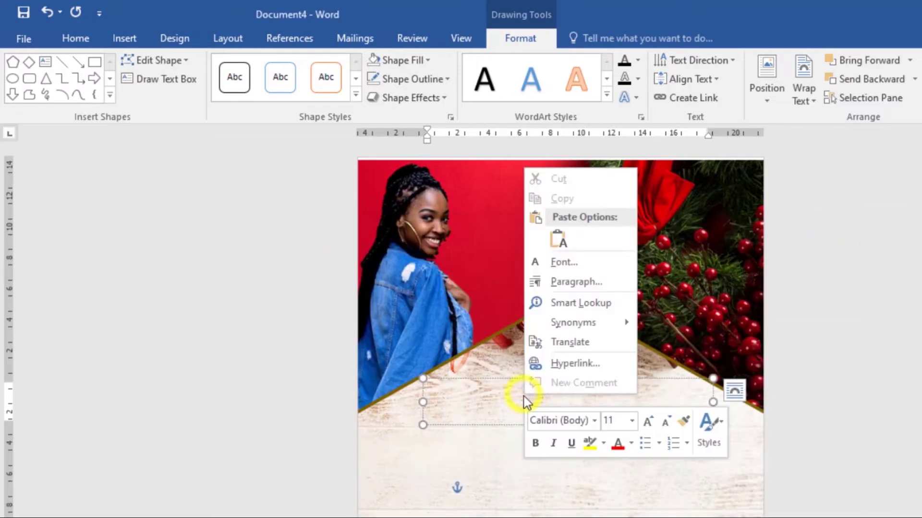
pyautogui.click(565, 239)
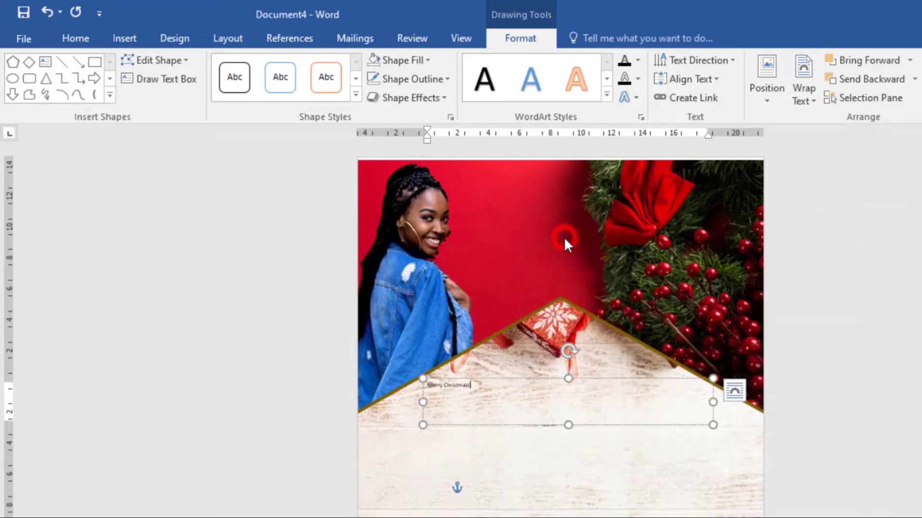
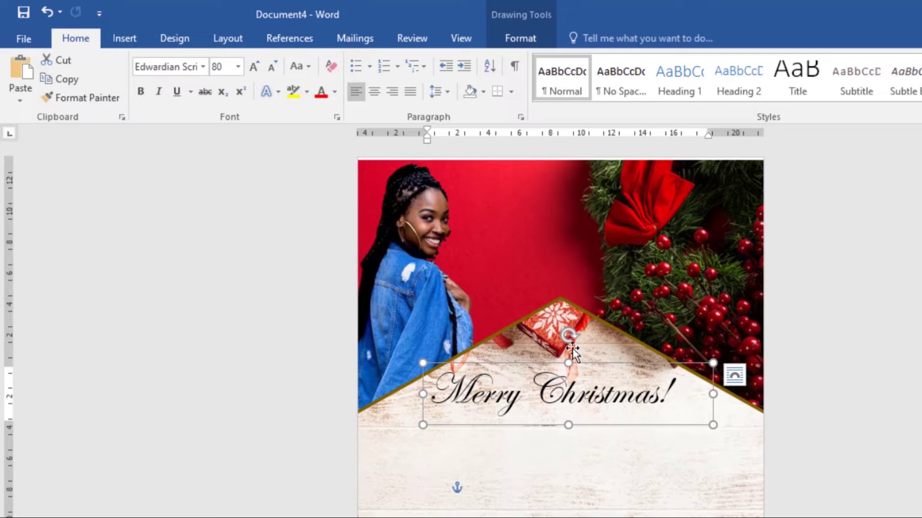
# - Raise the upper and lower edges of the "Merry Christmas!" text box and make its text bold
pyautogui.moveTo(569, 362); pyautogui.dragTo(573, 352)
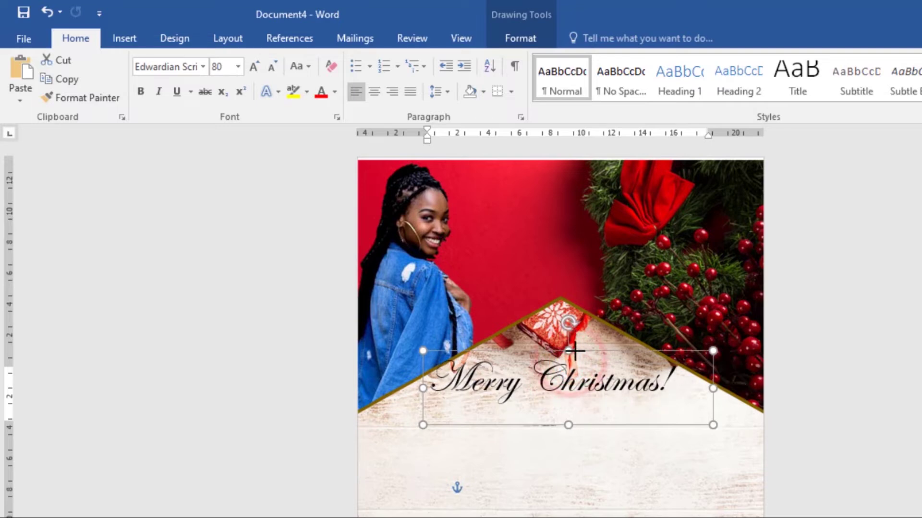
pyautogui.moveTo(568, 425); pyautogui.dragTo(569, 405)
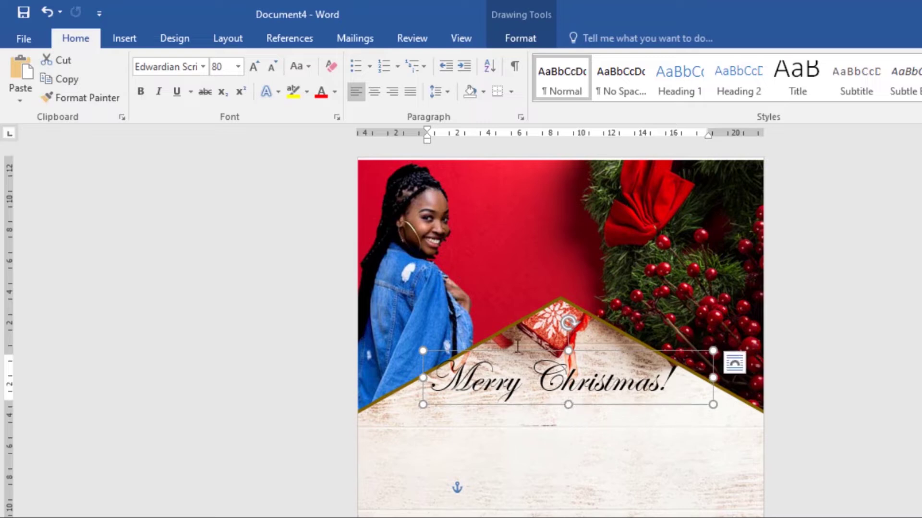
pyautogui.moveTo(687, 384); pyautogui.dragTo(436, 377)
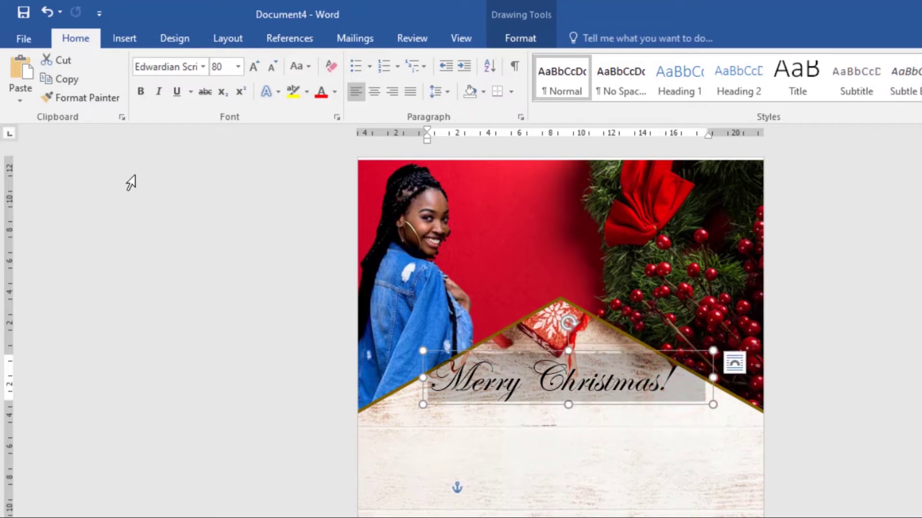
pyautogui.click(148, 89)
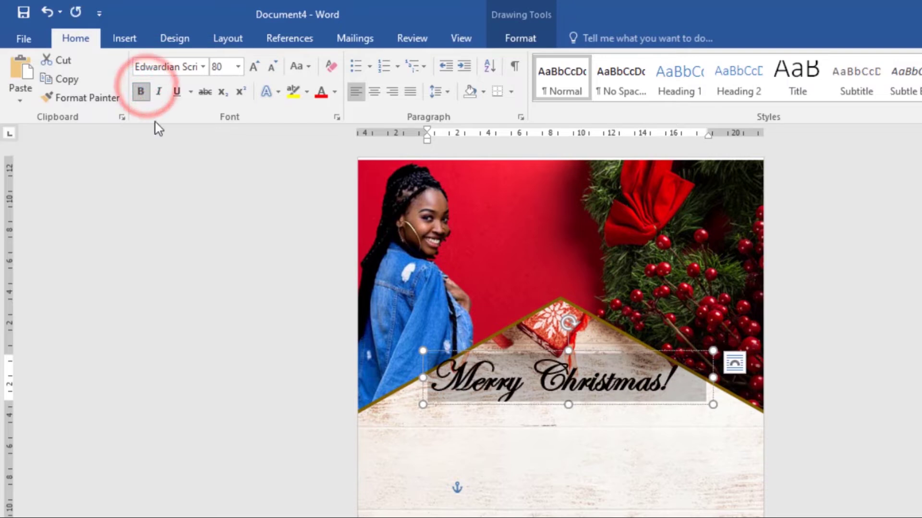
pyautogui.click(618, 416)
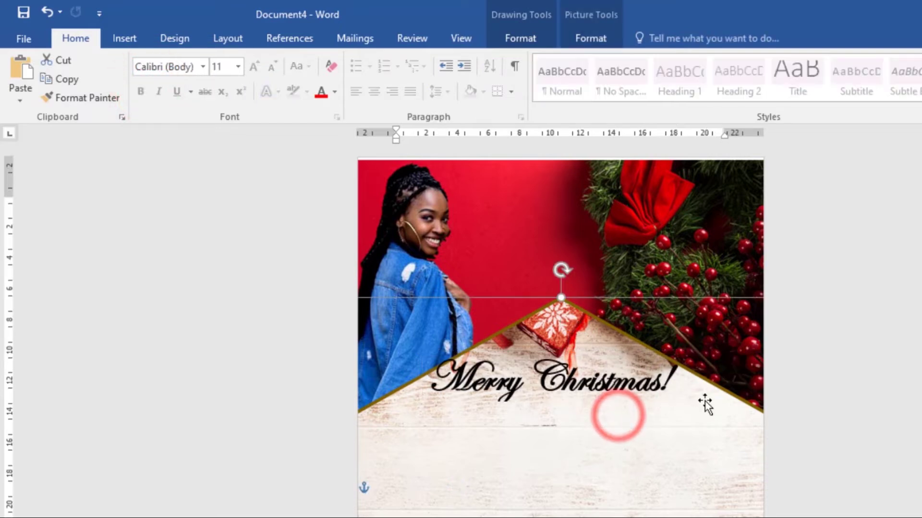
pyautogui.click(581, 384)
pyautogui.click(692, 389)
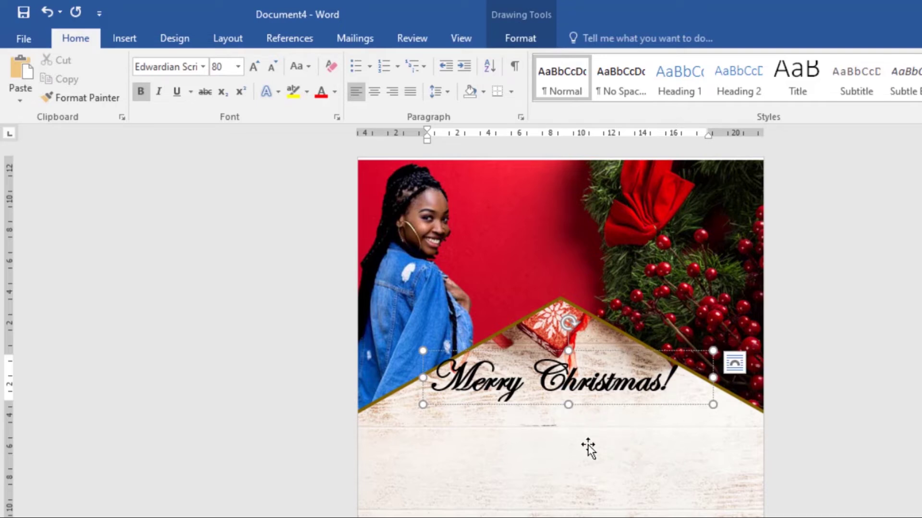
# - Draw a second text box about 25.4 cm wide and 3.7 cm high below "Merry Christmas!", reaching almost across the page
pyautogui.click(517, 453)
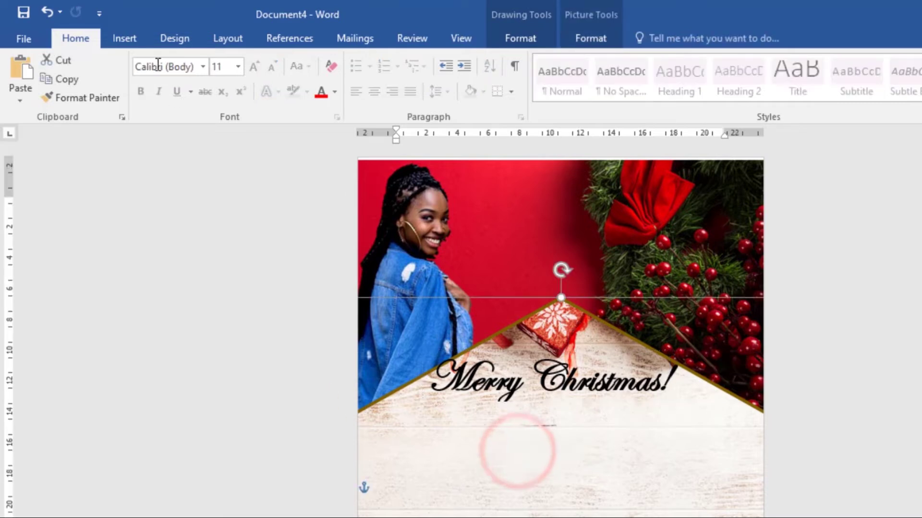
pyautogui.click(140, 38)
pyautogui.click(806, 78)
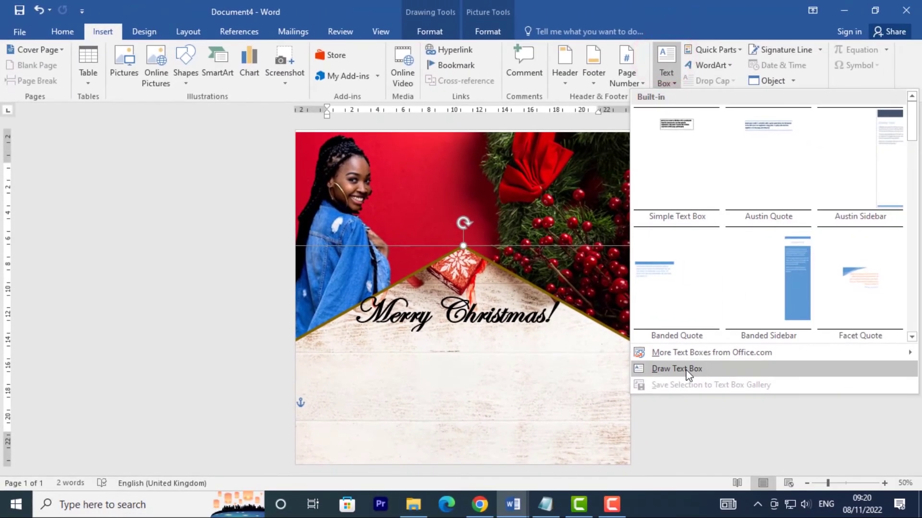
pyautogui.click(735, 397)
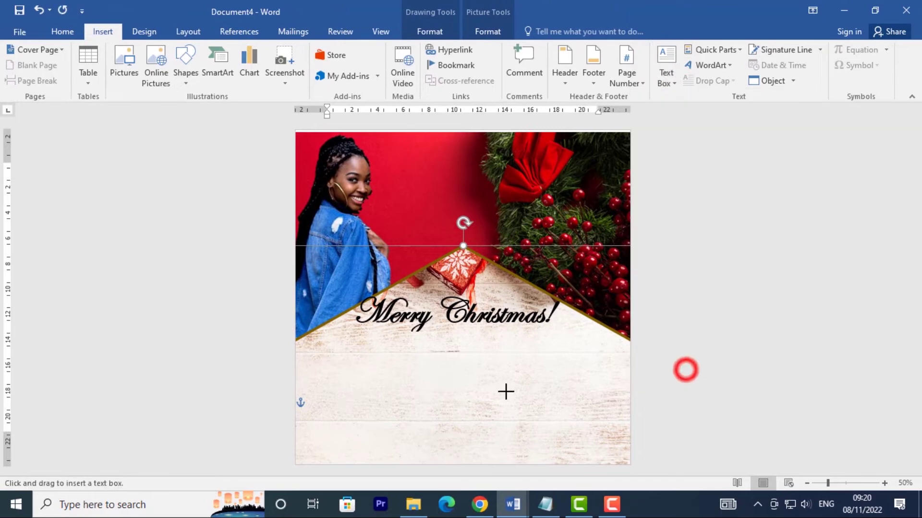
pyautogui.moveTo(308, 347); pyautogui.dragTo(614, 389)
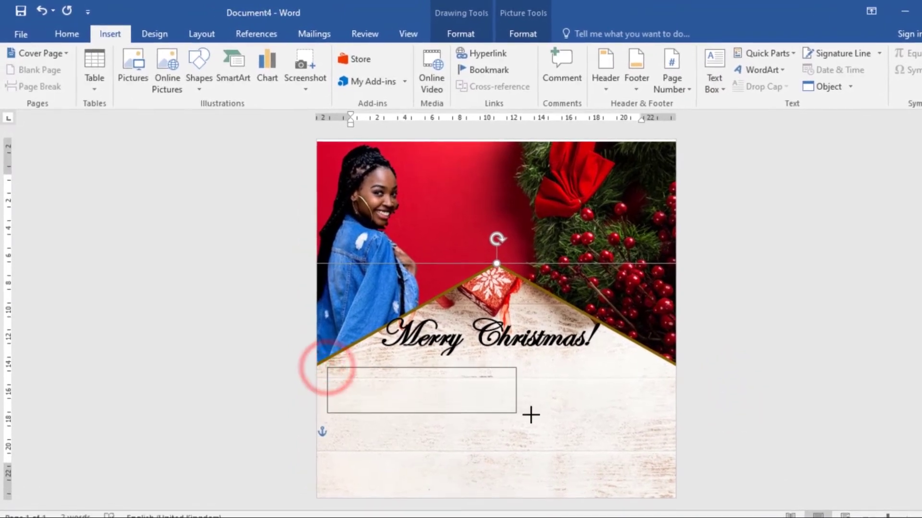
pyautogui.moveTo(651, 413)
pyautogui.mouseDown()
pyautogui.moveTo(683, 424)
pyautogui.moveTo(674, 418)
pyautogui.mouseUp()
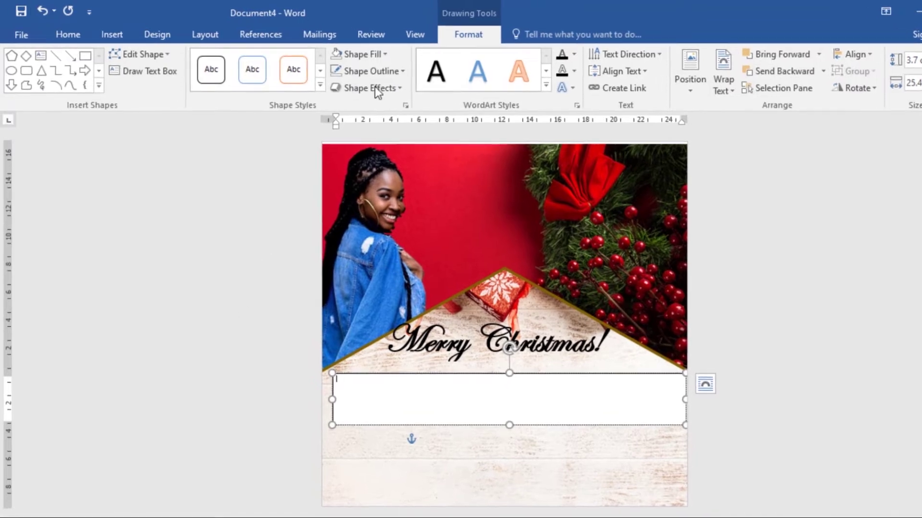
# - Remove the fill and the outline from the text box below "Merry Christmas!"
pyautogui.click(377, 53)
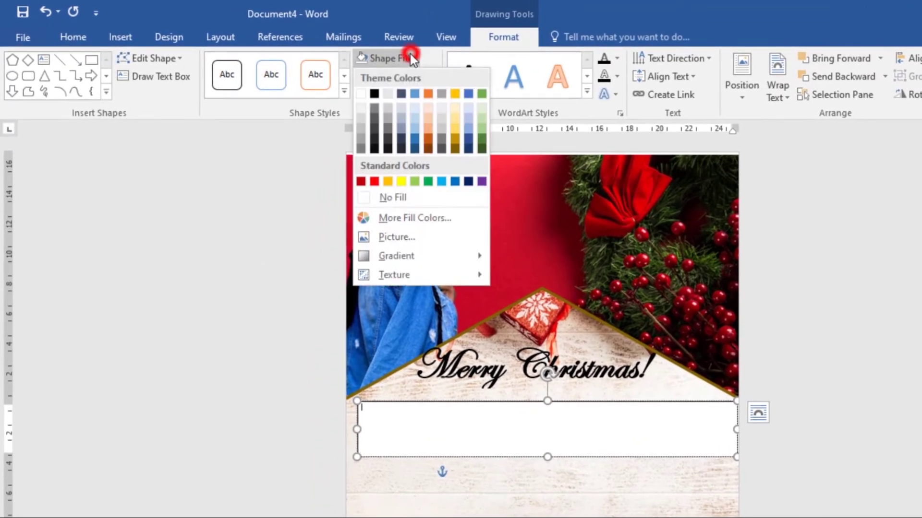
pyautogui.click(366, 198)
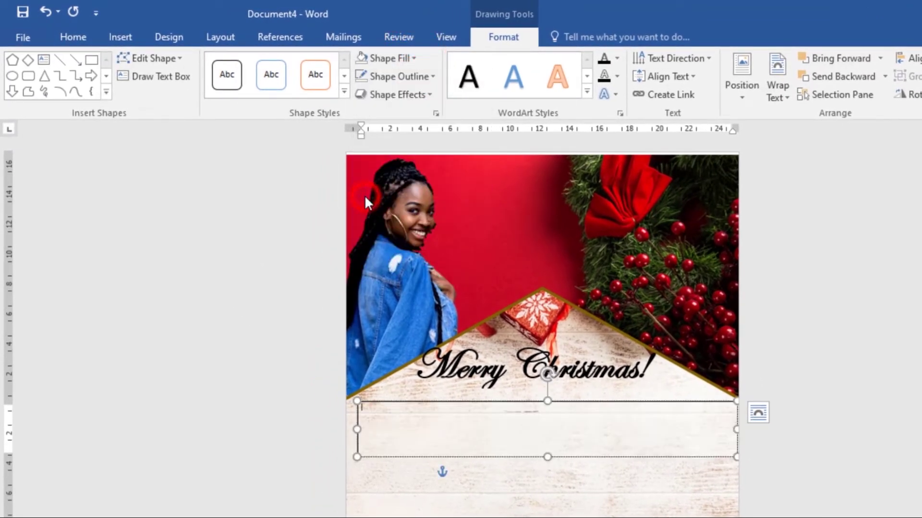
pyautogui.click(433, 76)
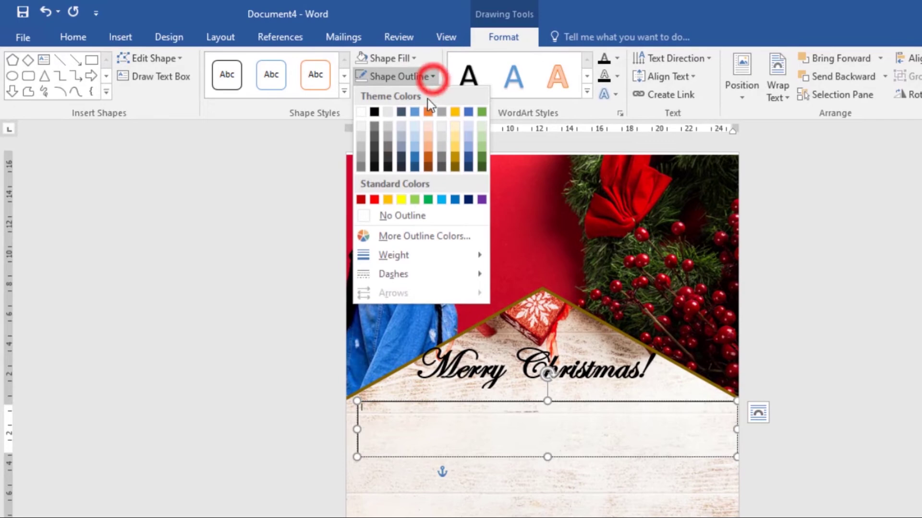
pyautogui.click(367, 216)
# - Copy the line "AND HAPPY NEW YEAR" from Notepad and paste it as text only into the lower text box in Word
pyautogui.hotkey('alt', 'Tab')
pyautogui.moveTo(474, 279); pyautogui.dragTo(356, 290)
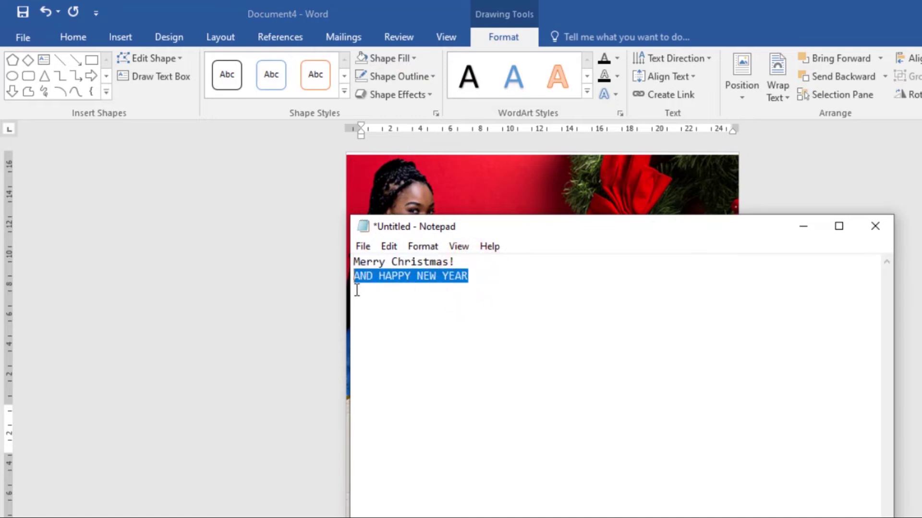
pyautogui.rightClick(393, 279)
pyautogui.click(432, 329)
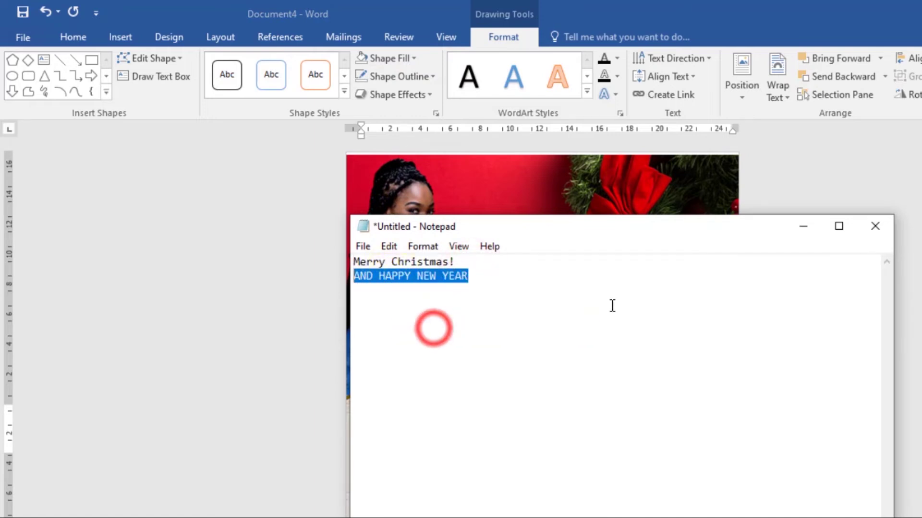
pyautogui.click(812, 225)
pyautogui.rightClick(503, 425)
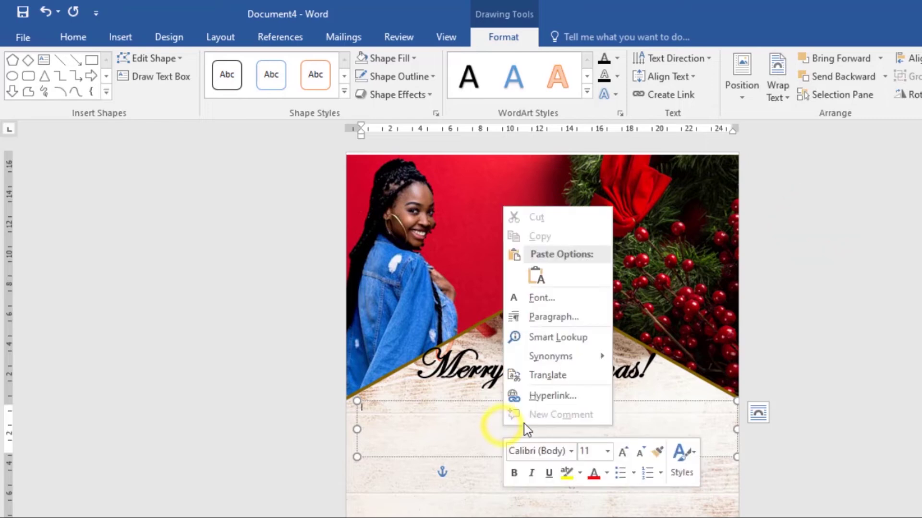
pyautogui.click(534, 277)
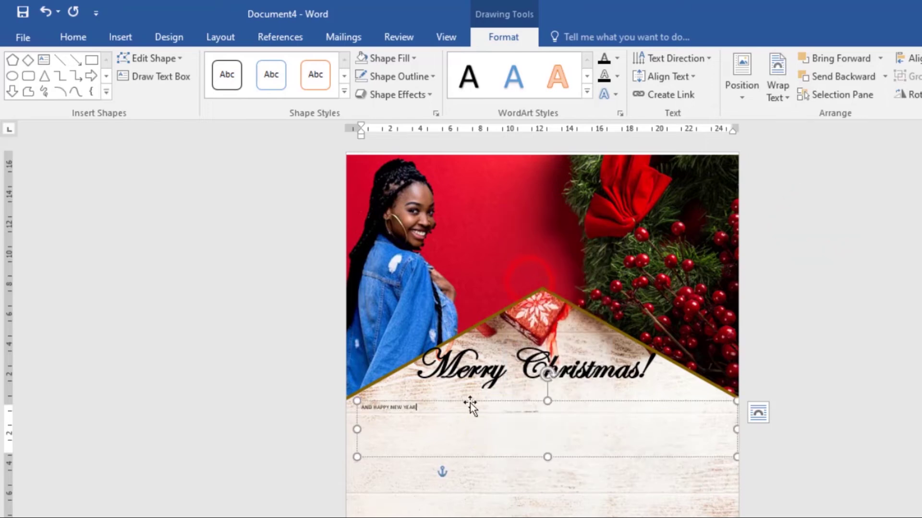
# - Set the font size of the "AND HAPPY NEW YEAR" text to 48
pyautogui.moveTo(418, 410); pyautogui.dragTo(362, 451)
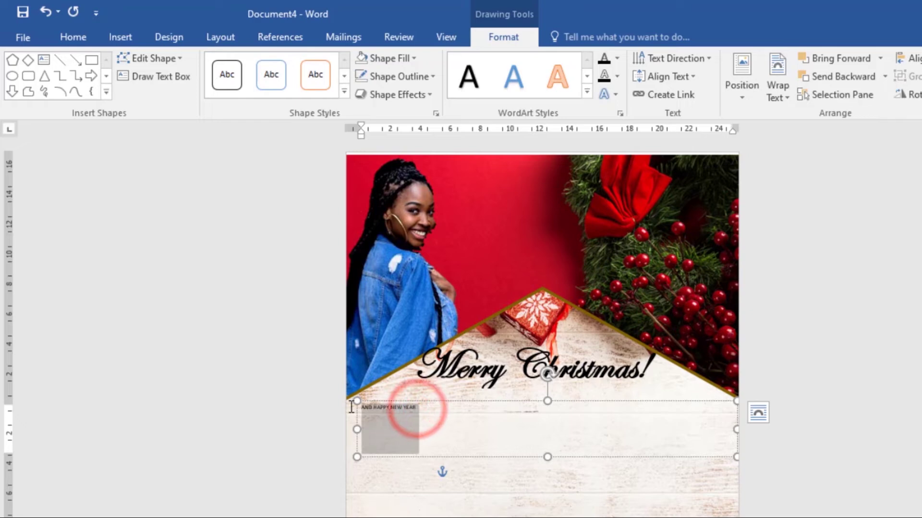
pyautogui.click(81, 39)
pyautogui.click(243, 67)
pyautogui.click(243, 68)
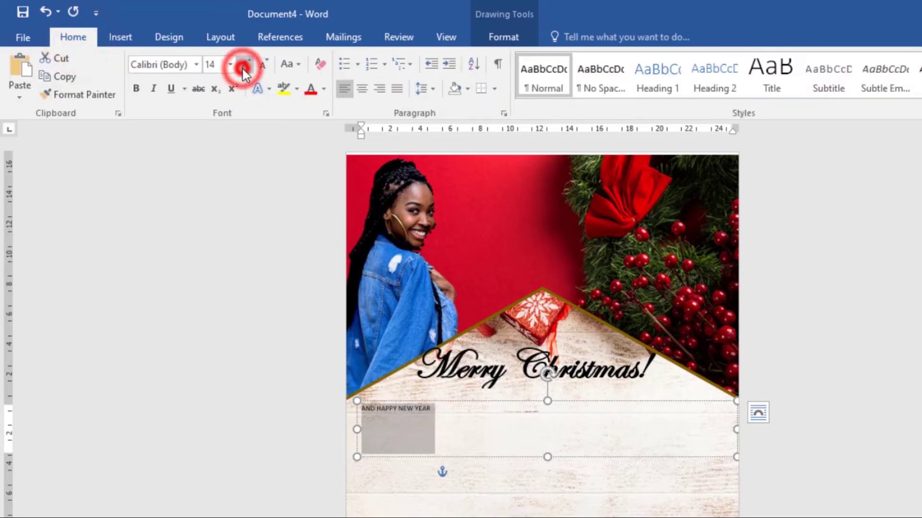
pyautogui.click(243, 68)
pyautogui.click(243, 68)
pyautogui.click(242, 68)
pyautogui.click(242, 67)
pyautogui.click(241, 67)
pyautogui.click(242, 67)
pyautogui.click(242, 67)
pyautogui.click(242, 67)
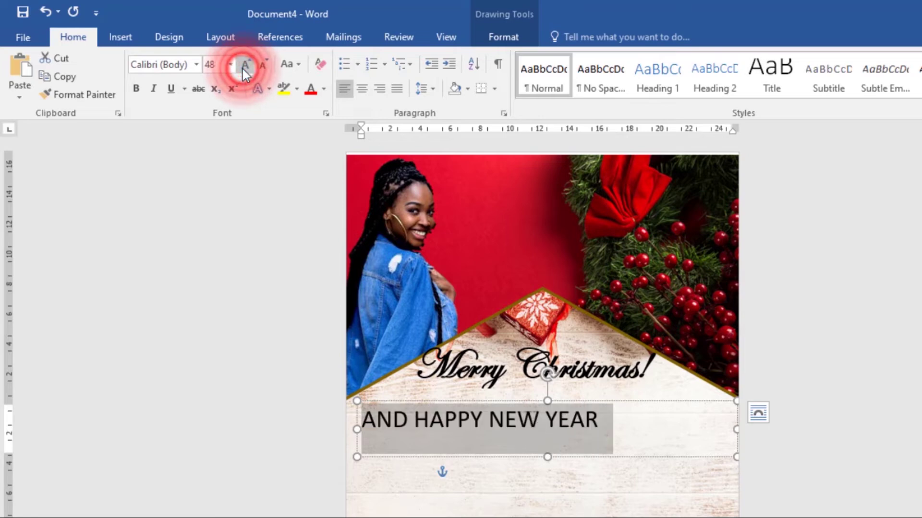
pyautogui.click(243, 69)
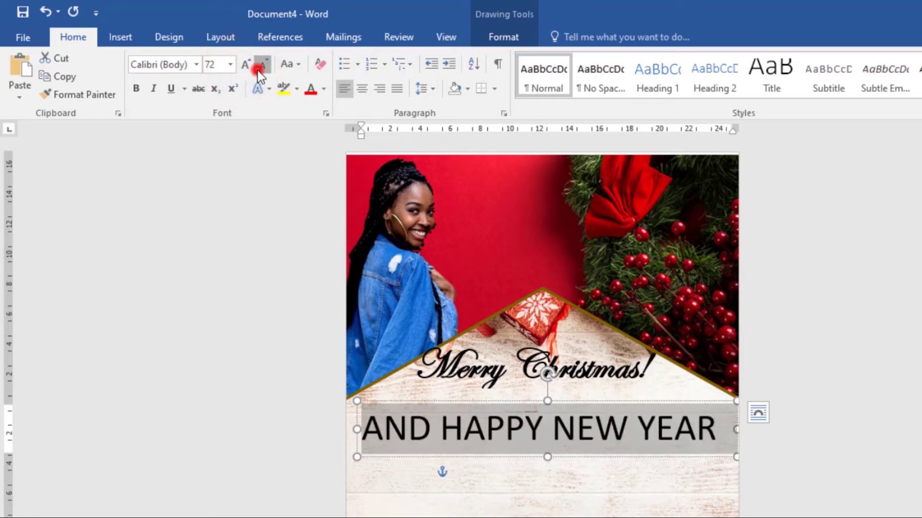
pyautogui.click(258, 70)
# - Change the "AND HAPPY NEW YEAR" text to Lucida Calligraphy and slightly narrow its text box from the right edge
pyautogui.click(196, 65)
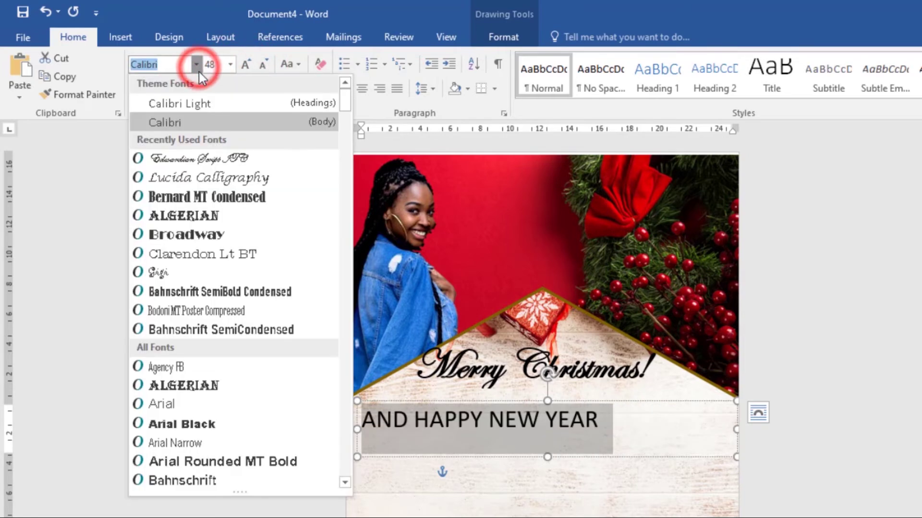
pyautogui.click(209, 178)
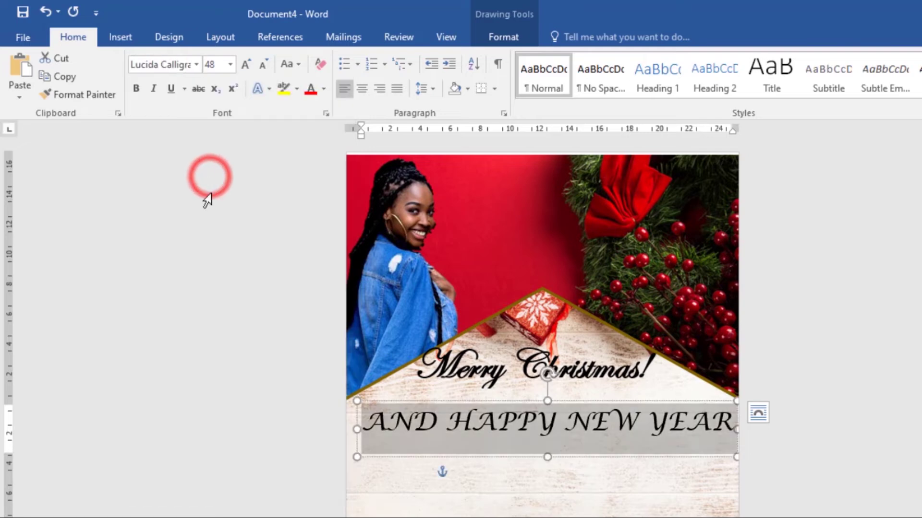
pyautogui.moveTo(738, 429); pyautogui.dragTo(729, 429)
pyautogui.doubleClick(540, 445)
pyautogui.moveTo(539, 445); pyautogui.dragTo(412, 418)
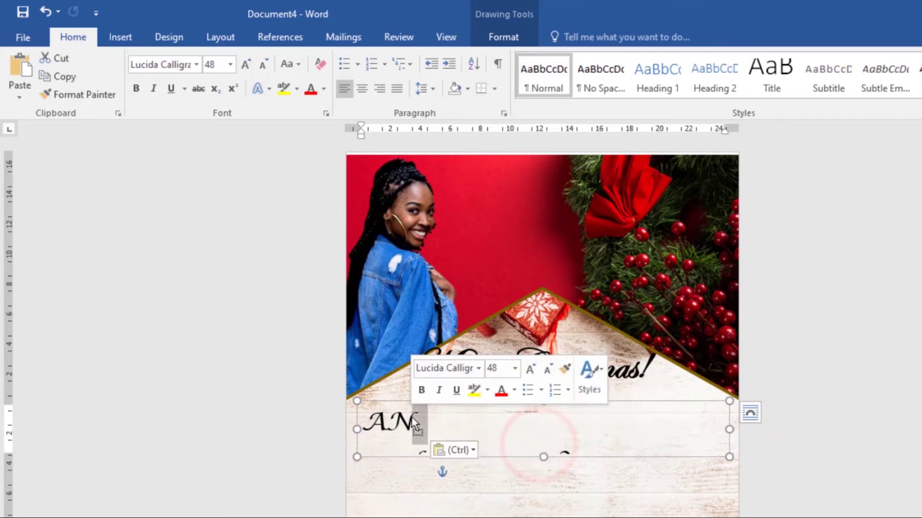
pyautogui.hotkey('ctrl', 'z')
# - Reduce "AND HAPPY NEW YEAR" to font size 36 and raise the lower edge of its text box to fit the single line
pyautogui.click(475, 434)
pyautogui.moveTo(362, 408); pyautogui.dragTo(474, 464)
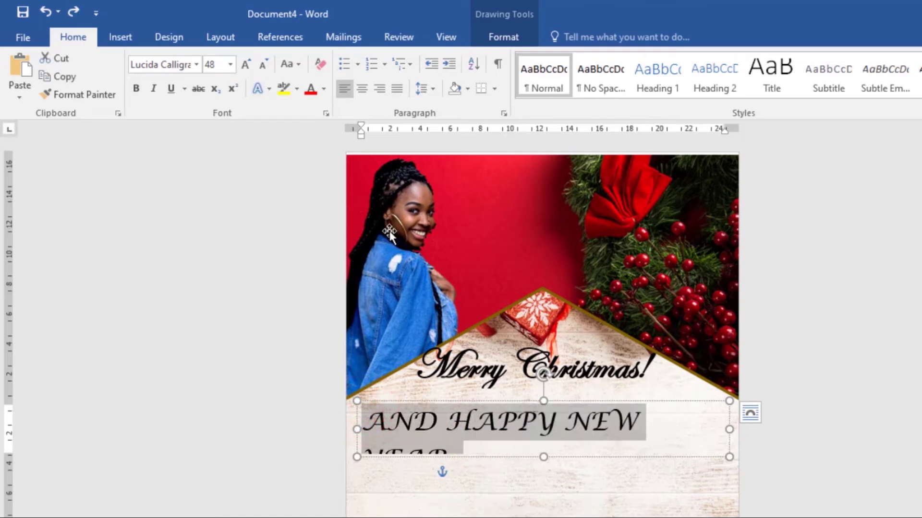
pyautogui.click(263, 64)
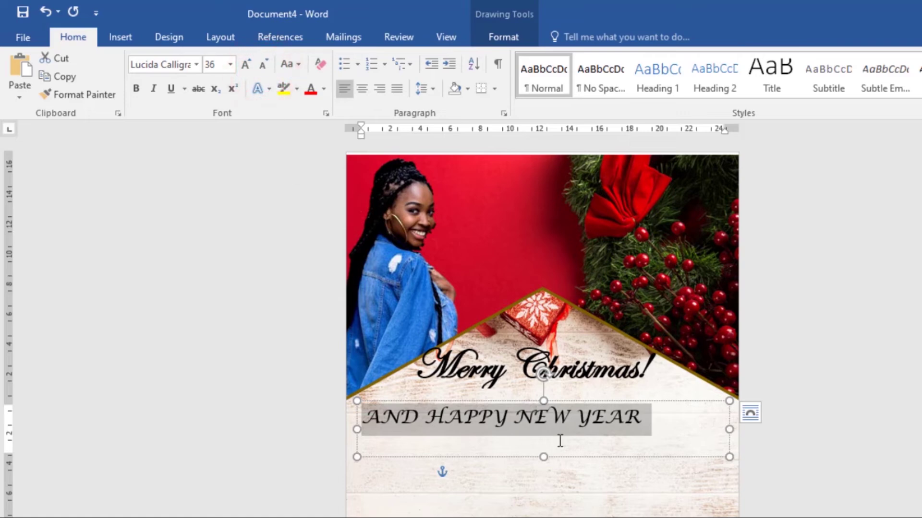
pyautogui.moveTo(543, 457); pyautogui.dragTo(552, 435)
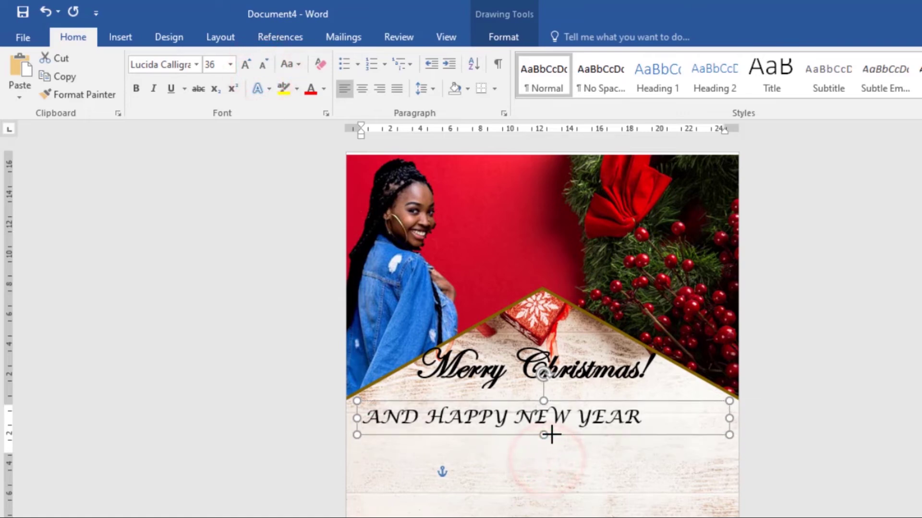
# - Move the "AND HAPPY NEW YEAR" text box so its line sits centred just below "Merry Christmas!"
pyautogui.moveTo(529, 403); pyautogui.dragTo(600, 392)
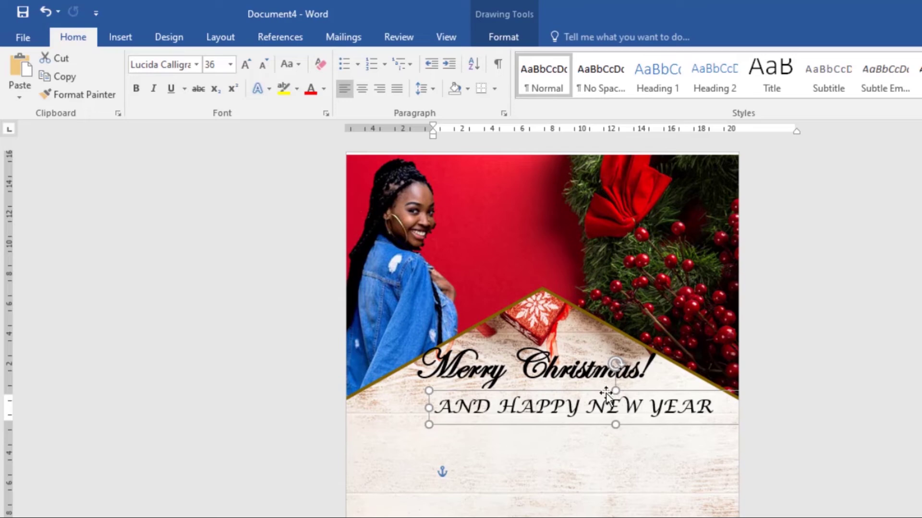
pyautogui.moveTo(599, 395); pyautogui.dragTo(578, 383)
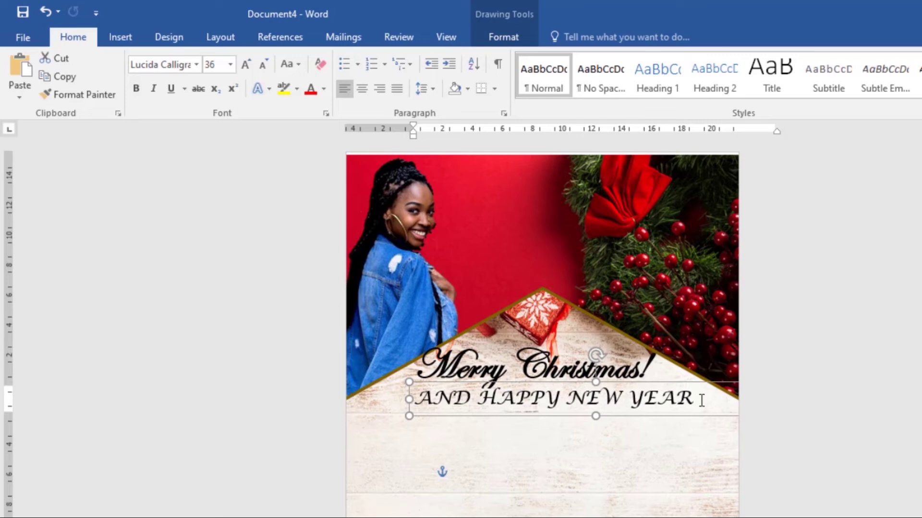
pyautogui.moveTo(579, 386); pyautogui.dragTo(549, 402)
# - Increase the "Merry Christmas!" text to font size 90 and deselect its text box
pyautogui.click(575, 380)
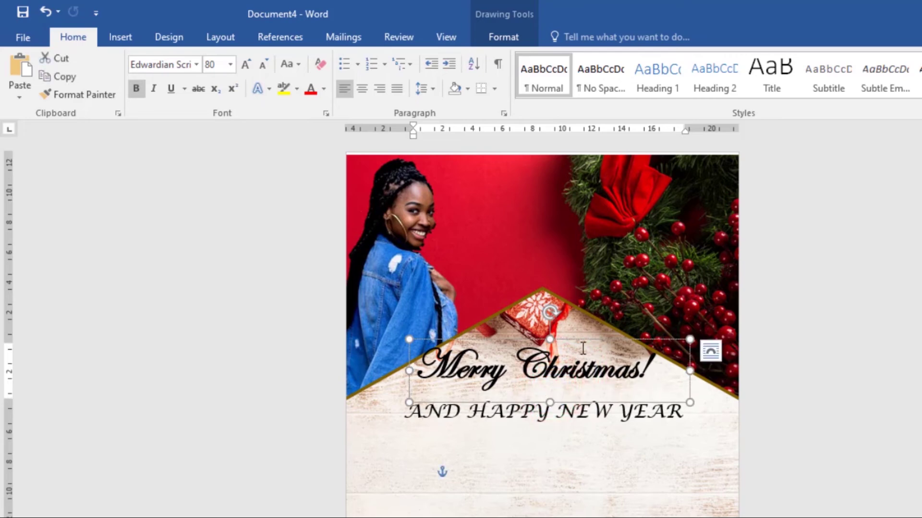
pyautogui.click(245, 63)
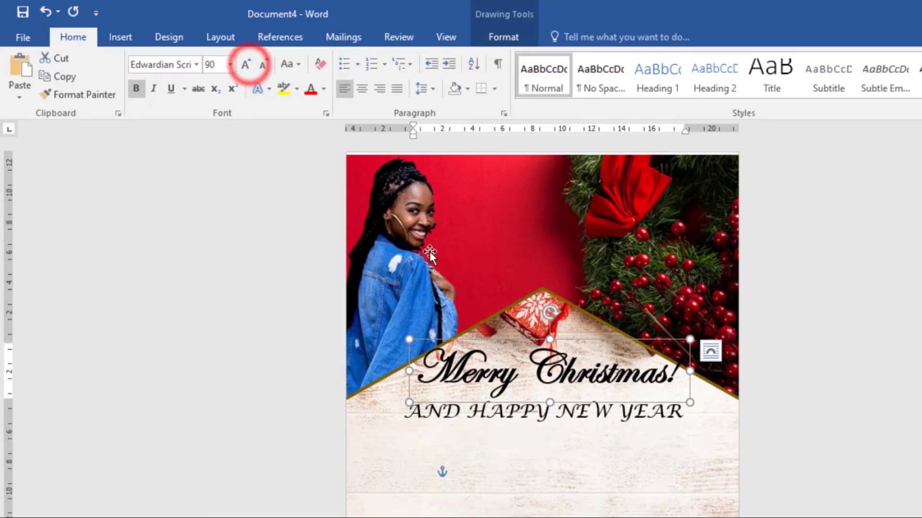
pyautogui.click(608, 450)
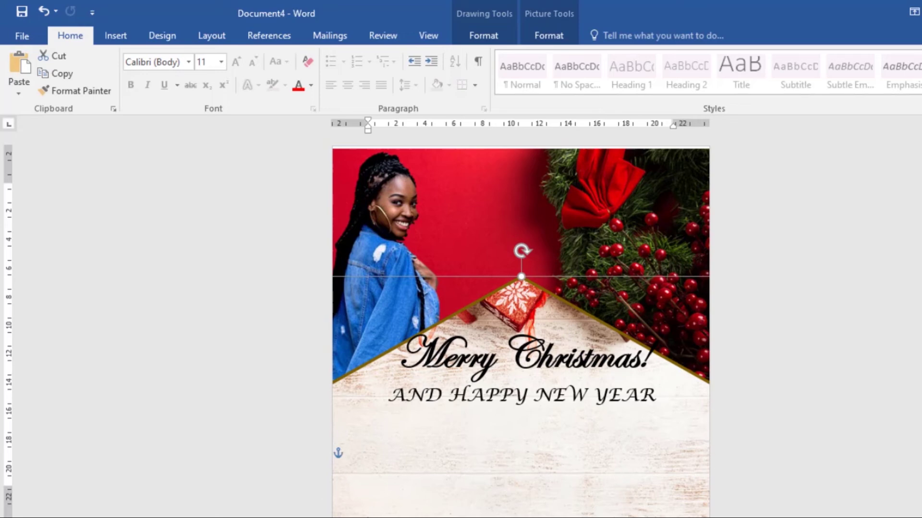
# - Draw a third text box about 26.25 cm wide and 7.14 cm high, filling the page below "AND HAPPY NEW YEAR"
pyautogui.click(126, 37)
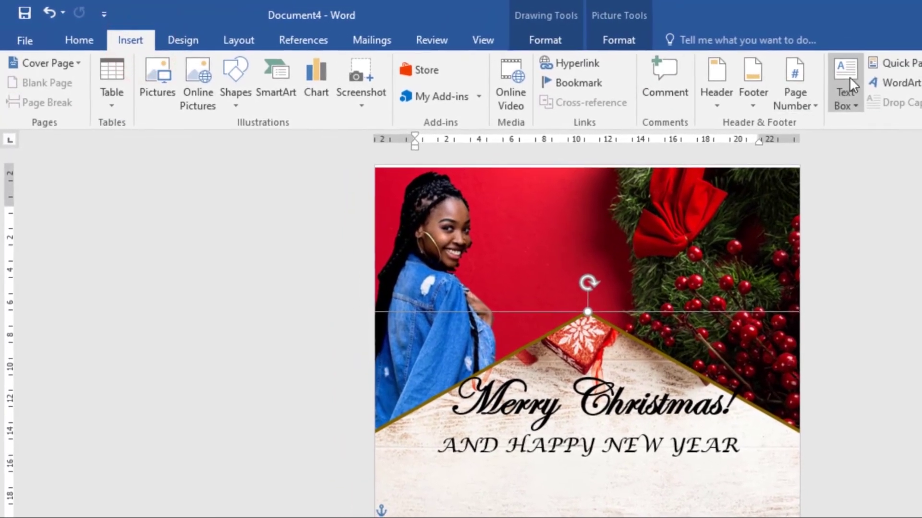
pyautogui.click(847, 81)
pyautogui.click(851, 467)
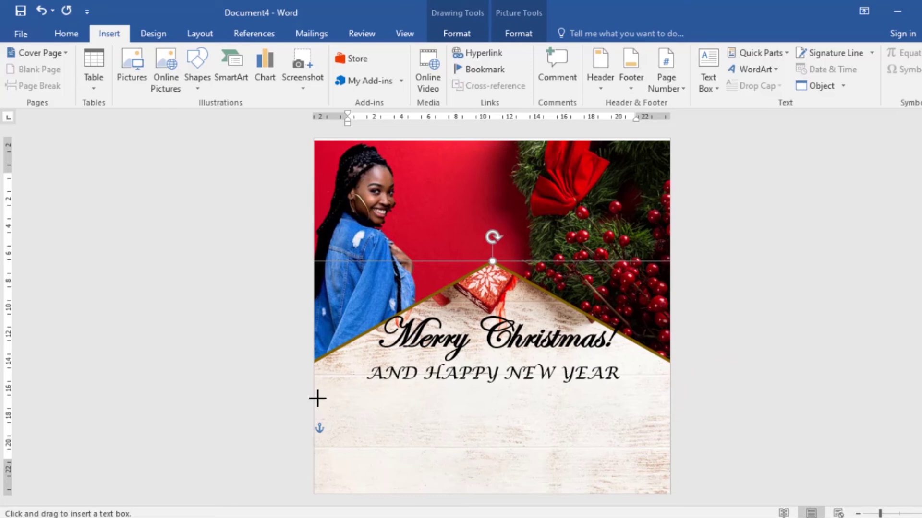
pyautogui.moveTo(313, 398)
pyautogui.mouseDown()
pyautogui.moveTo(434, 467)
pyautogui.moveTo(670, 494)
pyautogui.mouseUp()
# - Remove the fill and the outline from the large text box at the foot of the page
pyautogui.click(373, 57)
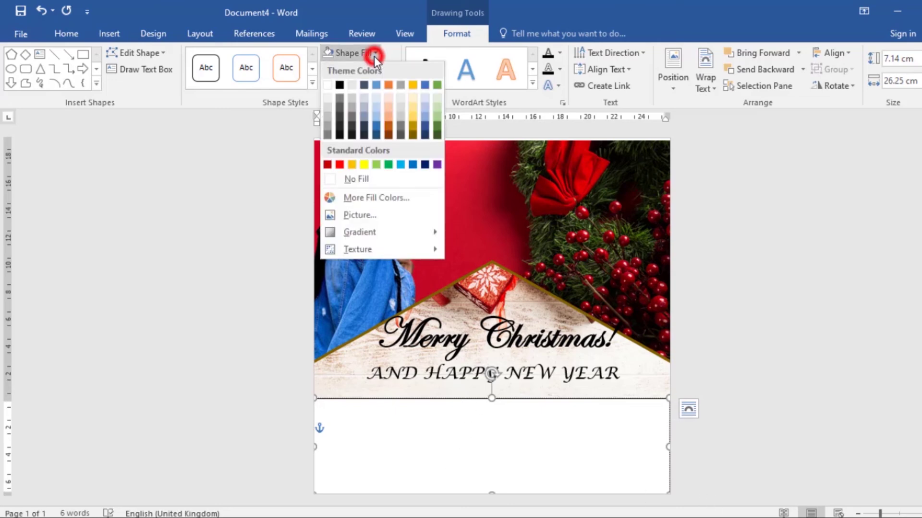
pyautogui.click(332, 180)
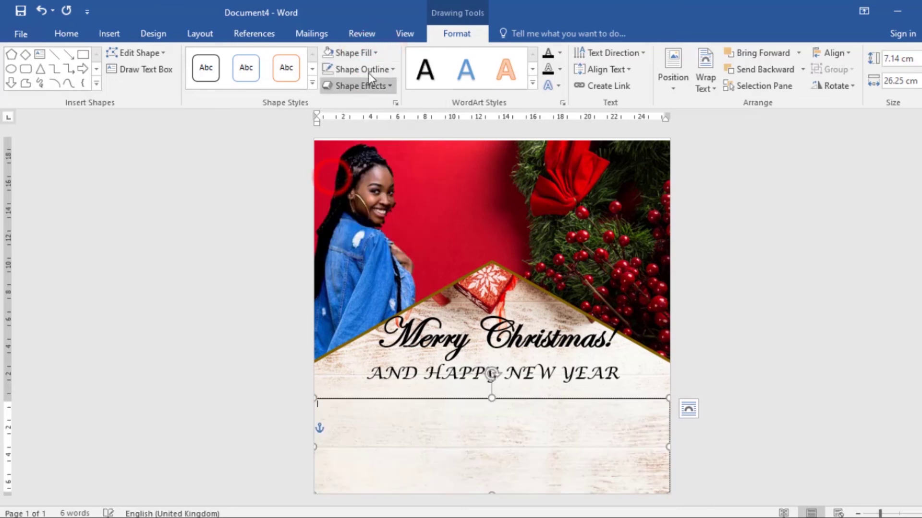
pyautogui.click(391, 69)
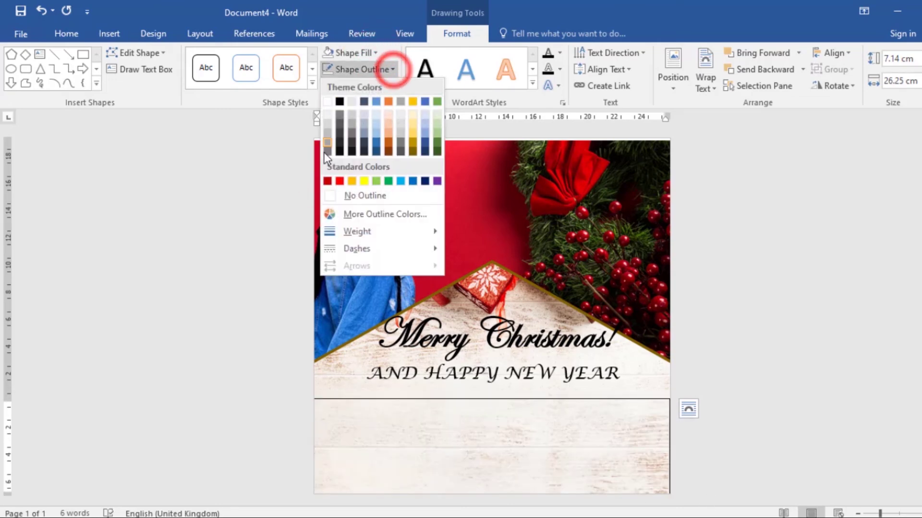
pyautogui.click(328, 195)
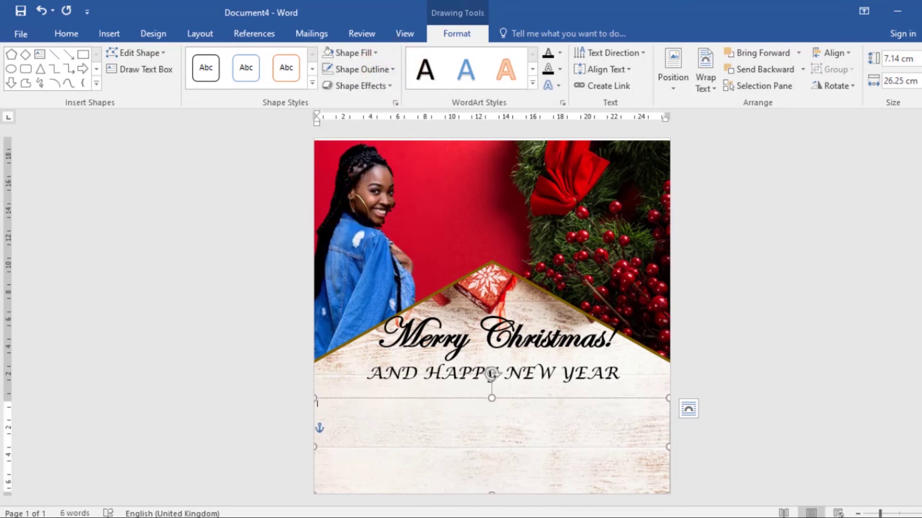